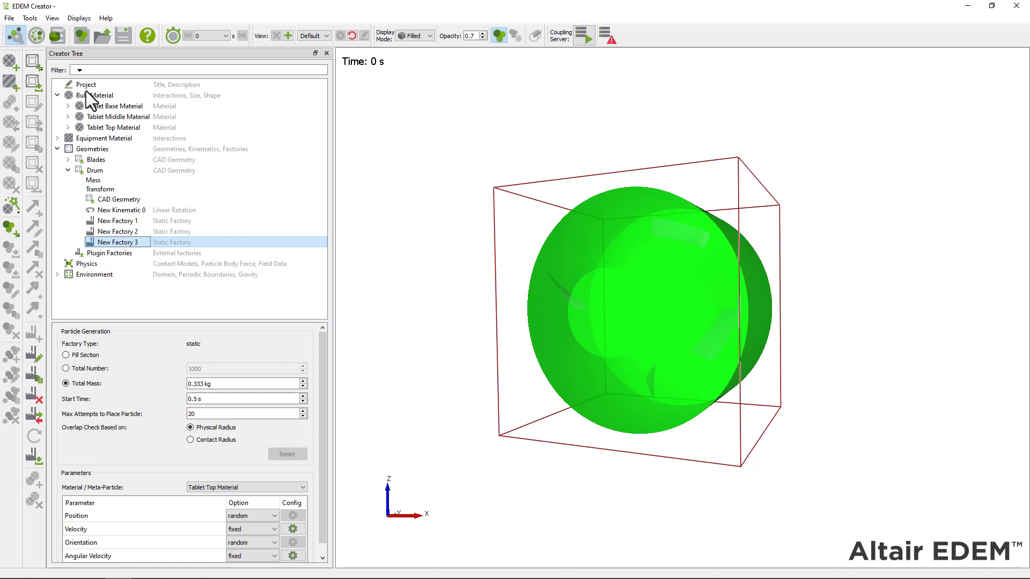
# Start the drum simulation in the Simulator so the factories fill the drum with particles
pyautogui.click(43, 39)
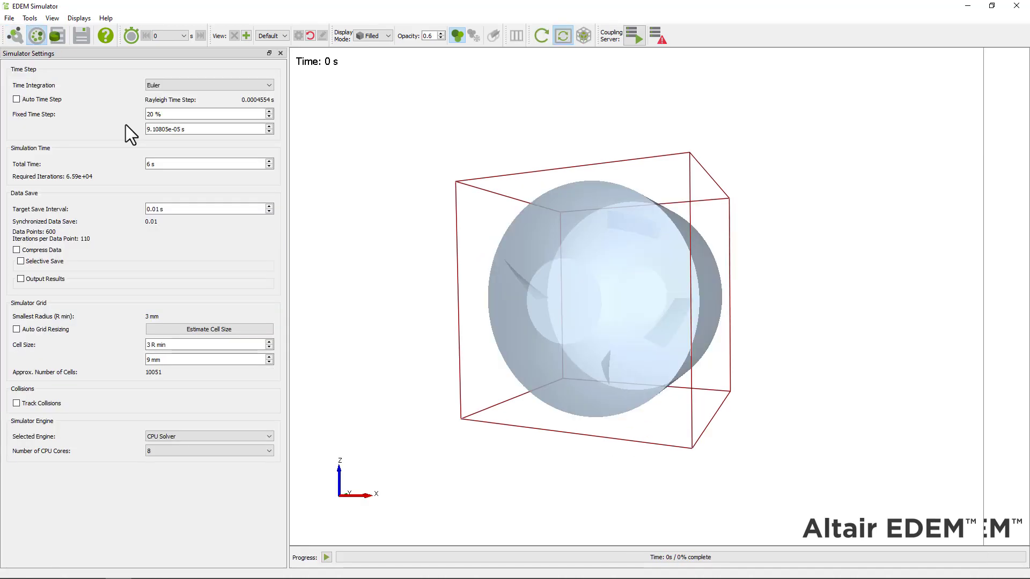
pyautogui.click(326, 557)
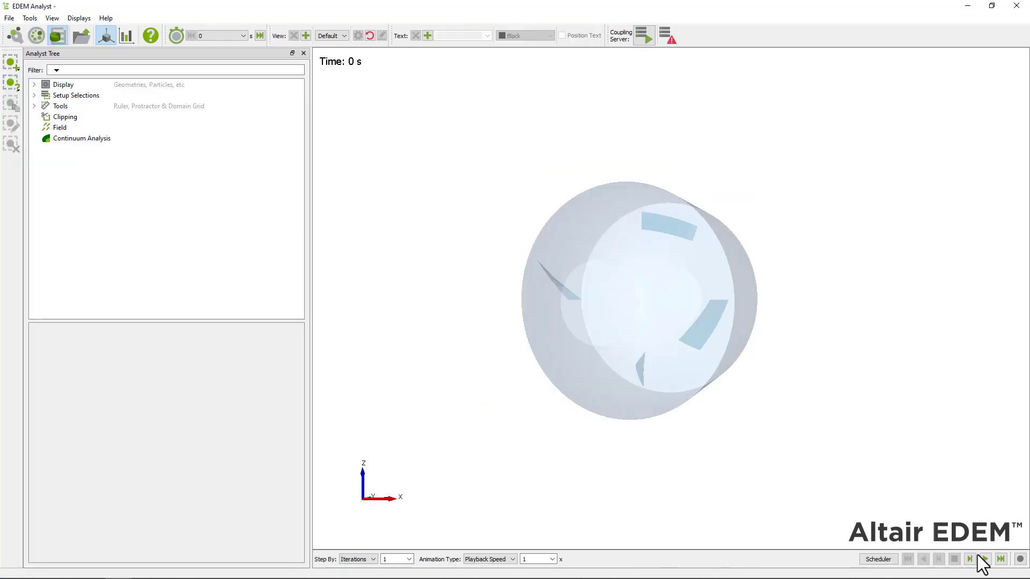
pyautogui.click(970, 560)
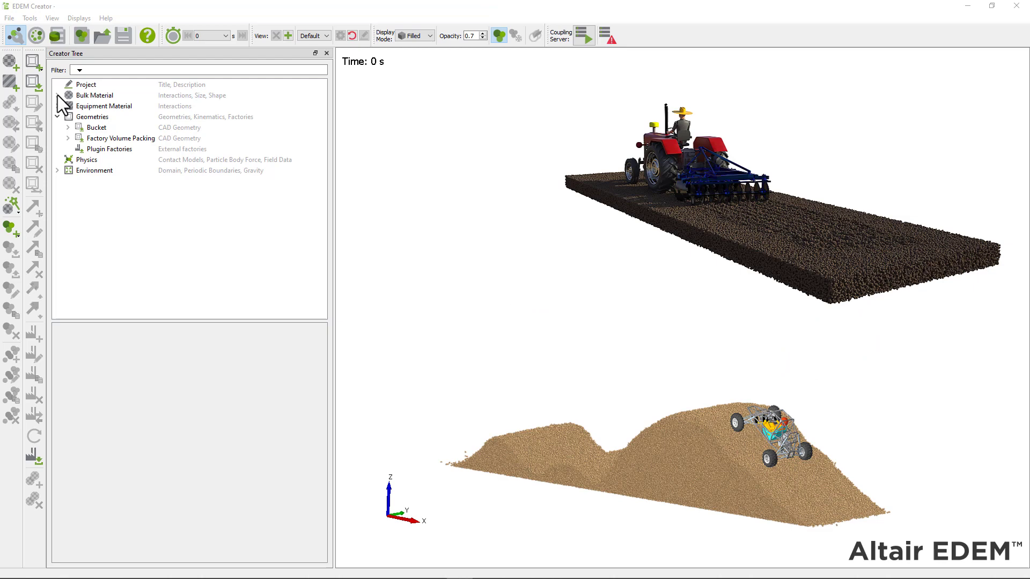
# Inspect the three-sphere GEMM_particle_916 particle and its normal size distribution (mean 1, std dev 0.1)
pyautogui.click(57, 95)
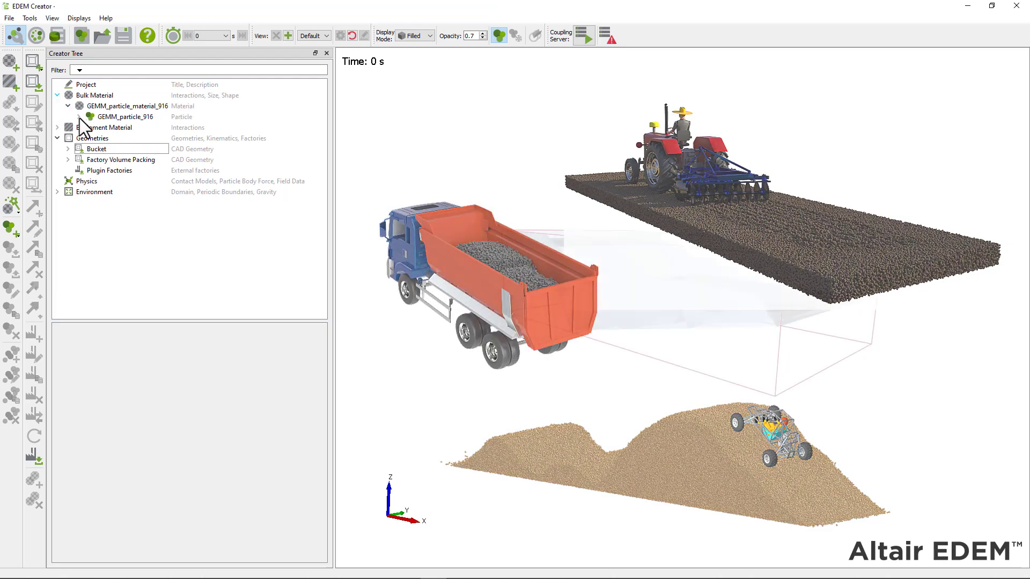
pyautogui.click(79, 117)
pyautogui.click(104, 119)
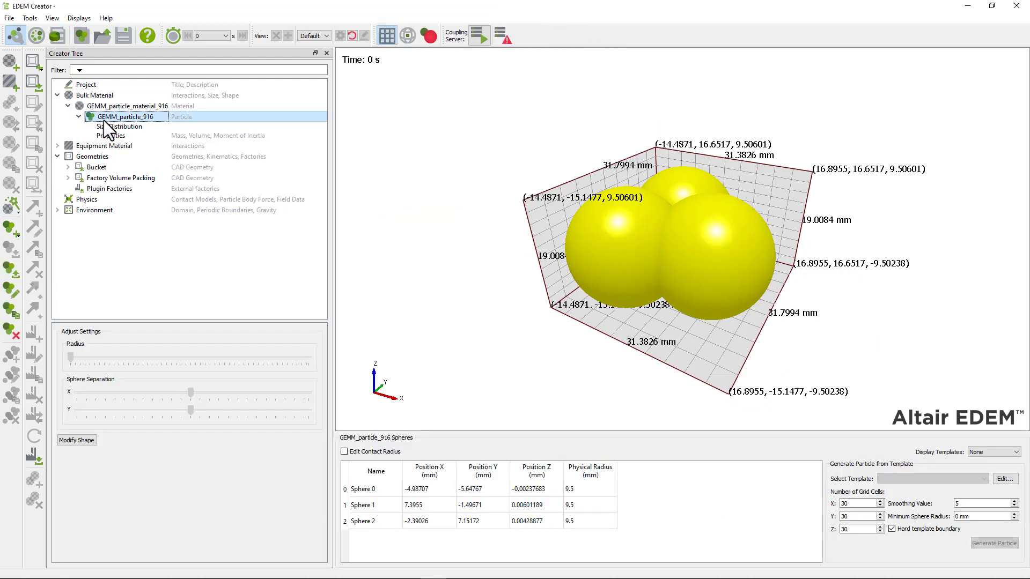
pyautogui.click(108, 127)
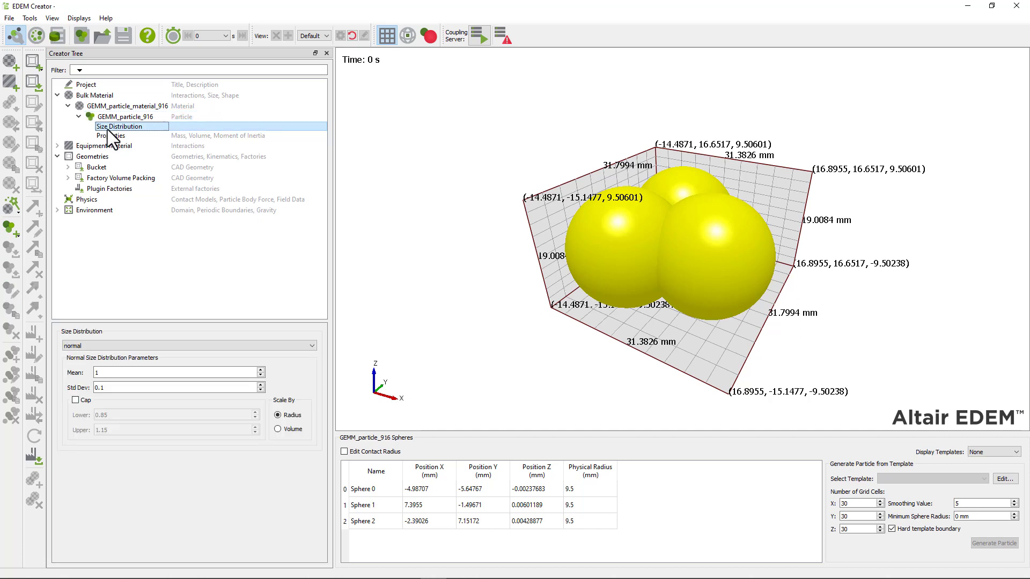
# Review the Bucket and Factory Volume Packing geometries, leaving Factory Volume Packing expanded
pyautogui.click(91, 158)
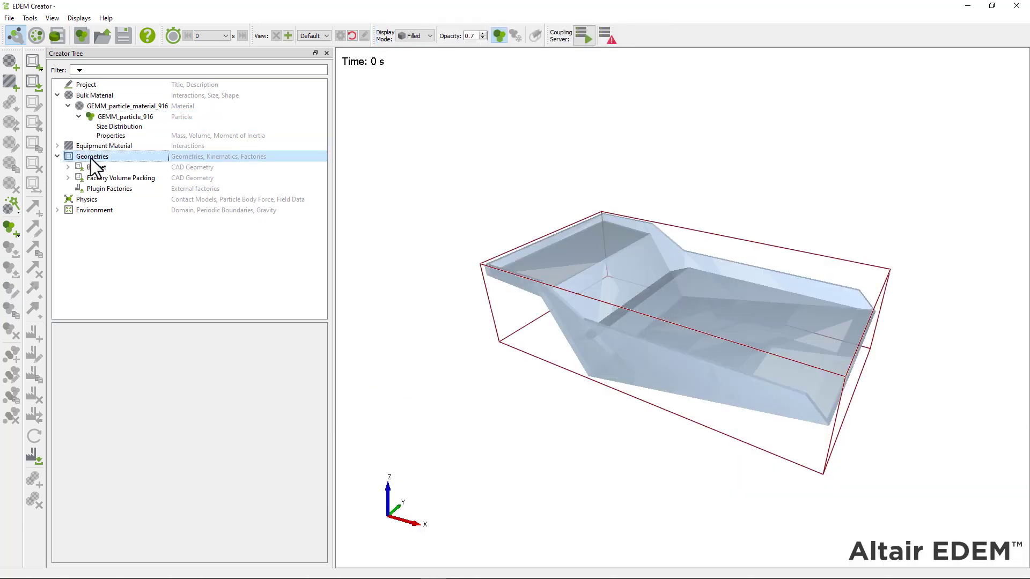
pyautogui.click(96, 167)
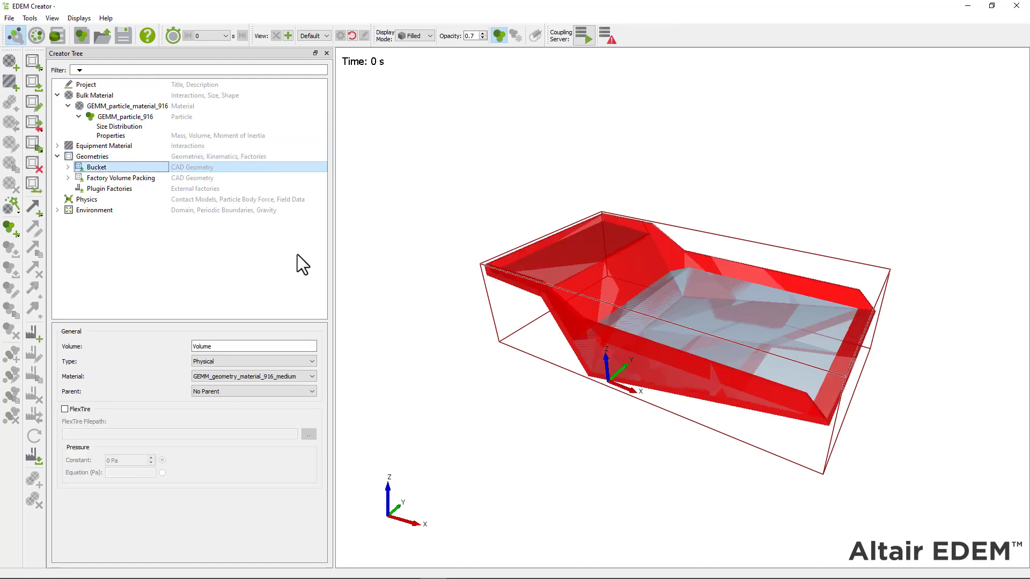
pyautogui.moveTo(589, 437); pyautogui.dragTo(571, 355)
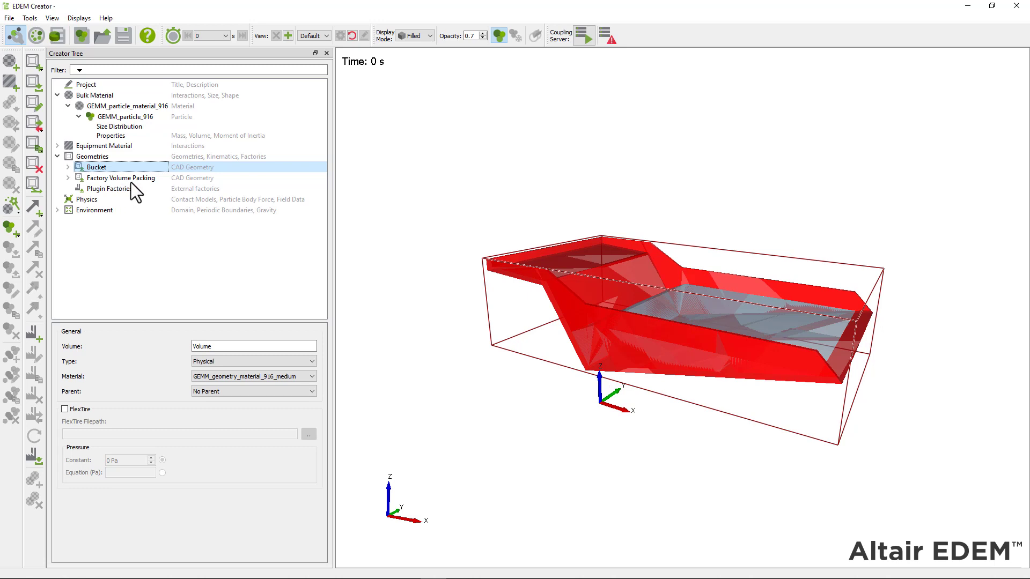
pyautogui.click(130, 180)
pyautogui.click(91, 156)
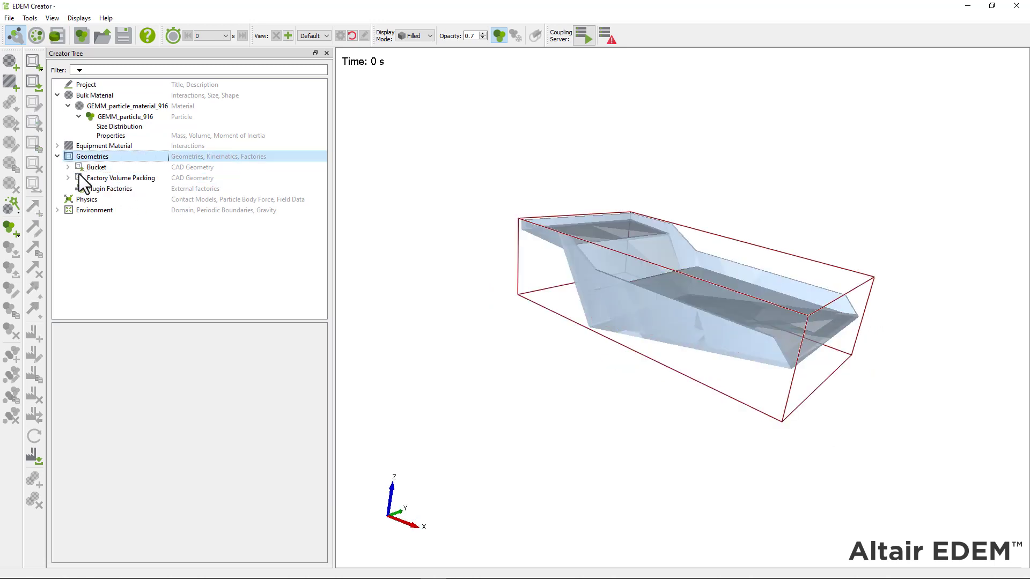
pyautogui.click(68, 179)
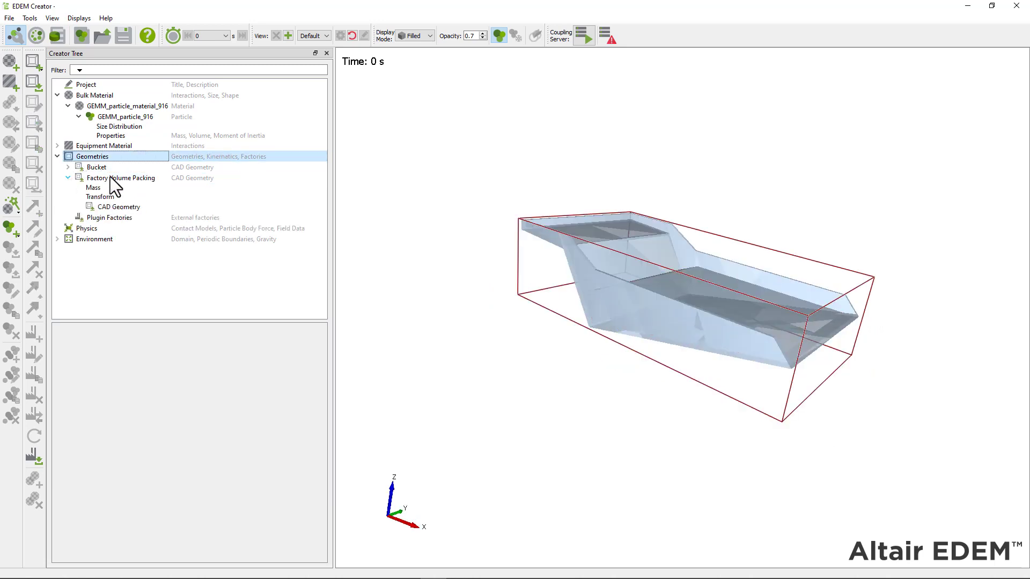
# Pack Factory Volume Packing with 100% GEMM_particle_material_916 at 40% solid fraction, starting at 0 s
pyautogui.rightClick(146, 178)
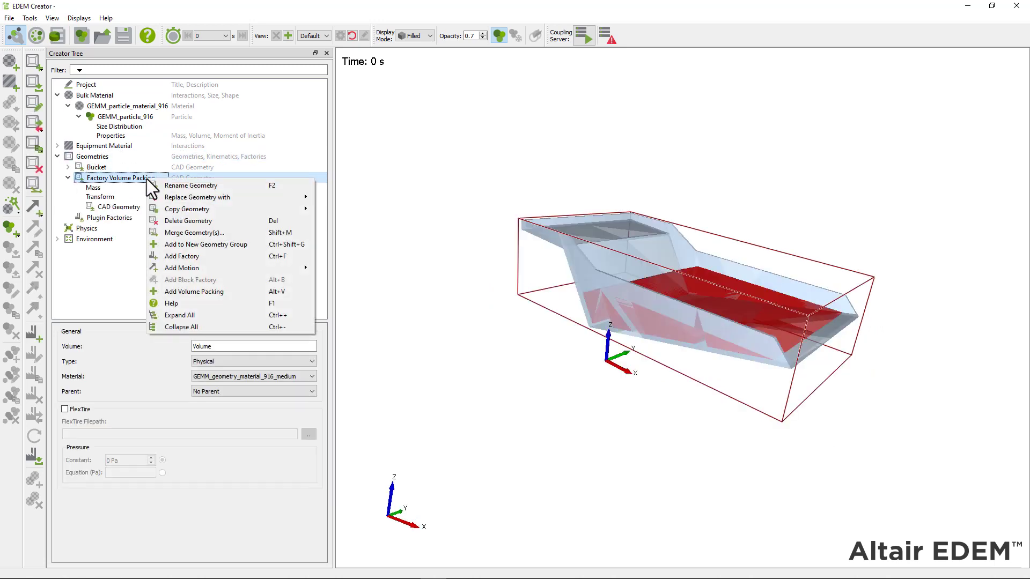
pyautogui.click(235, 291)
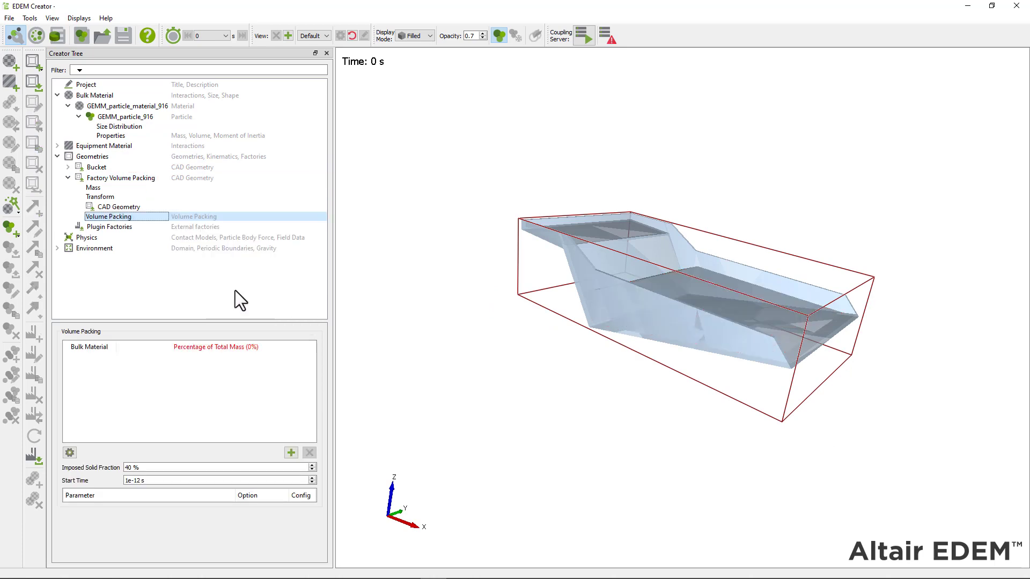
pyautogui.click(293, 452)
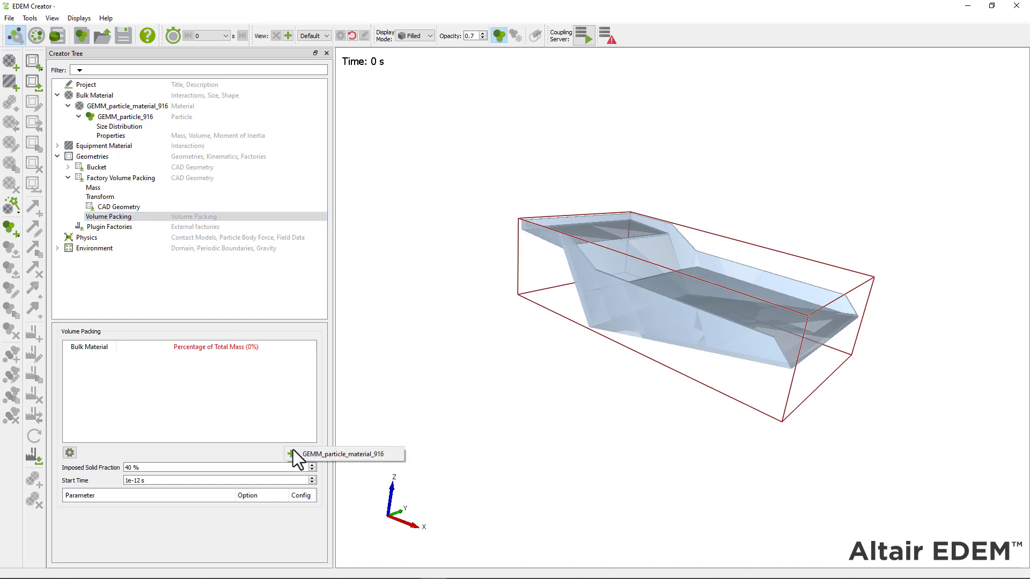
pyautogui.click(345, 455)
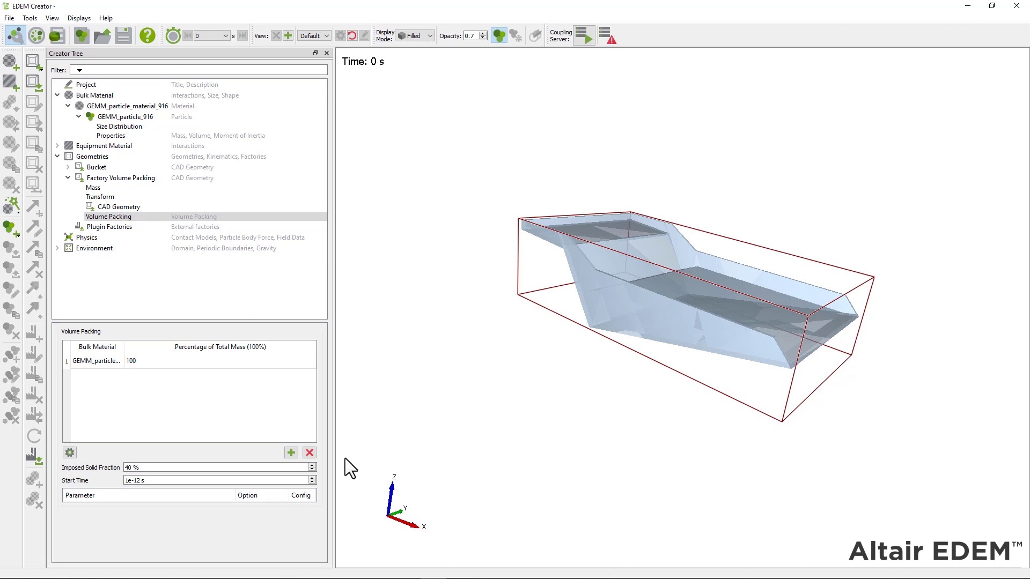
pyautogui.click(191, 481)
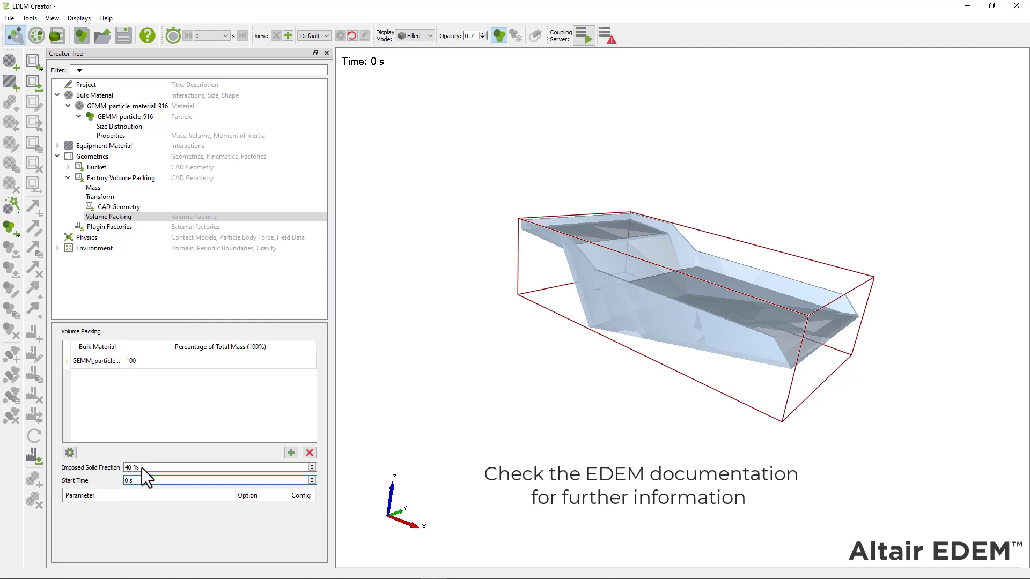
pyautogui.click(70, 454)
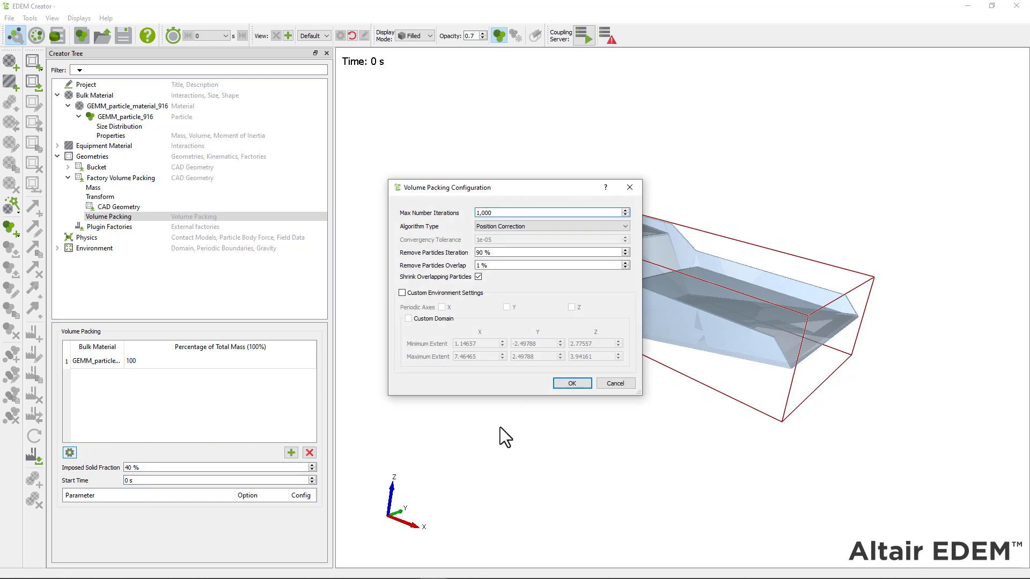
pyautogui.press('Return')
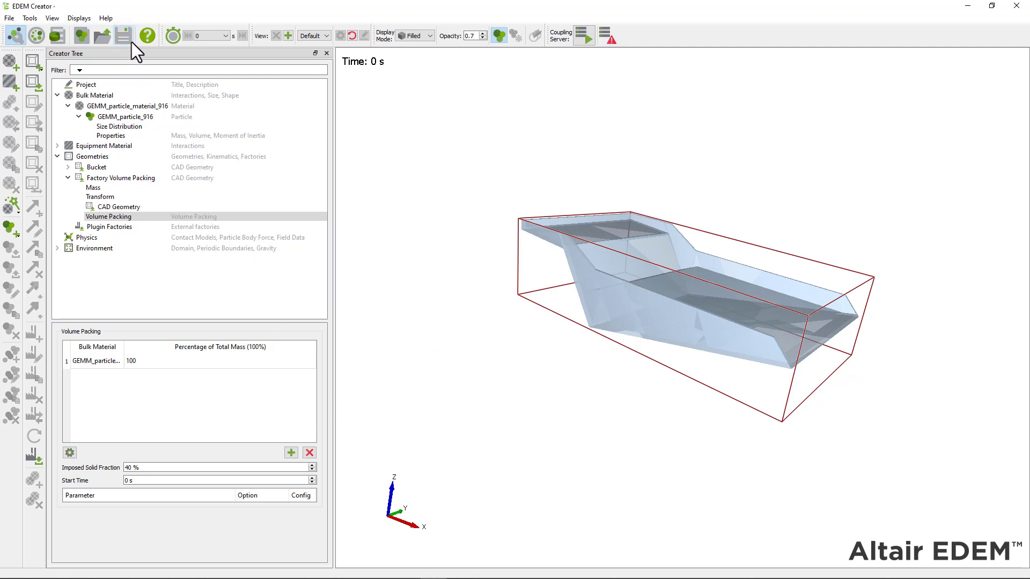
pyautogui.click(40, 42)
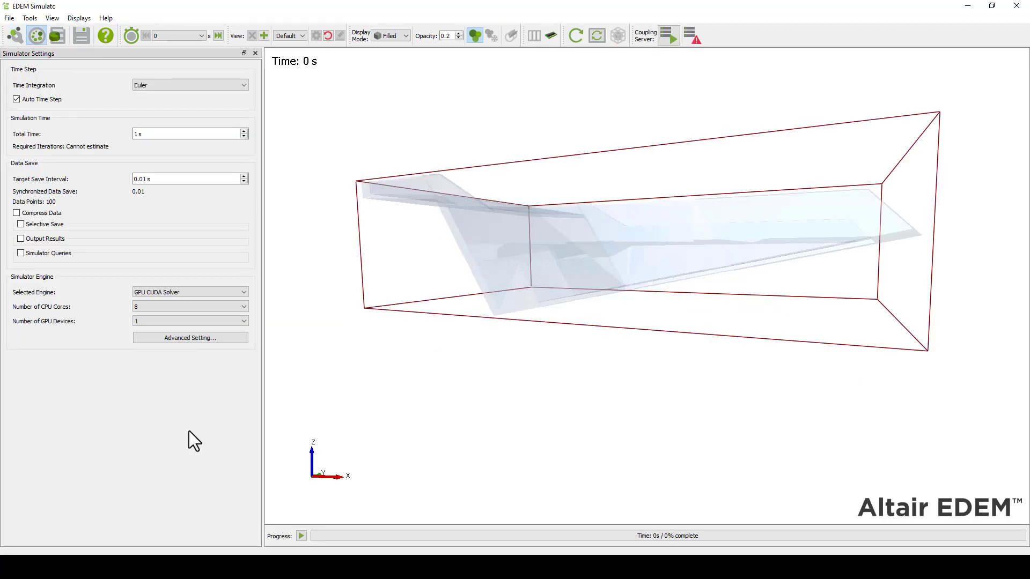
# Run the bucket simulation and zoom in on the particles packed at about 0.06 s
pyautogui.click(302, 534)
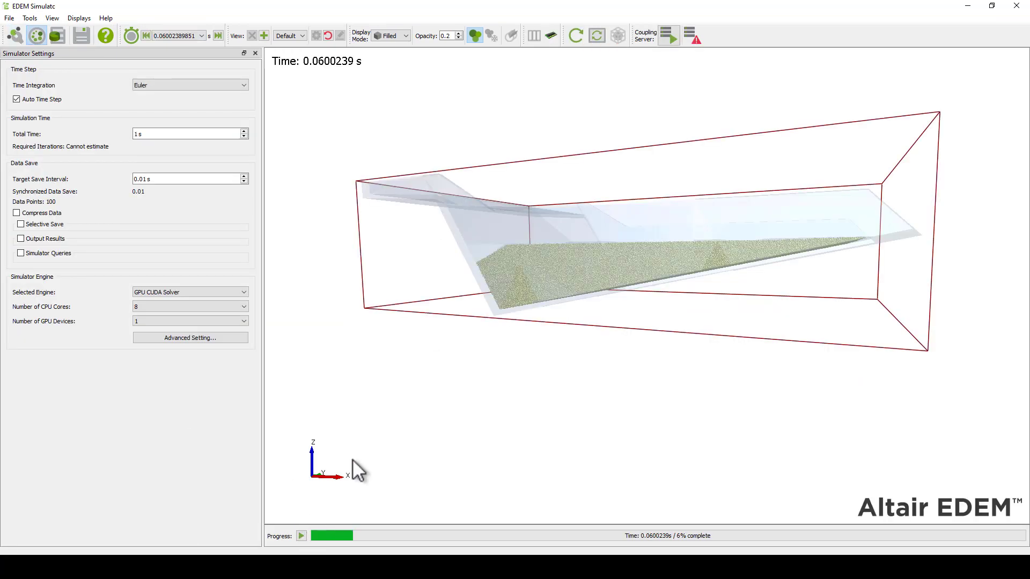
pyautogui.scroll(2, 676, 293)
pyautogui.scroll(2, 685, 278)
pyautogui.moveTo(813, 320); pyautogui.dragTo(716, 344)
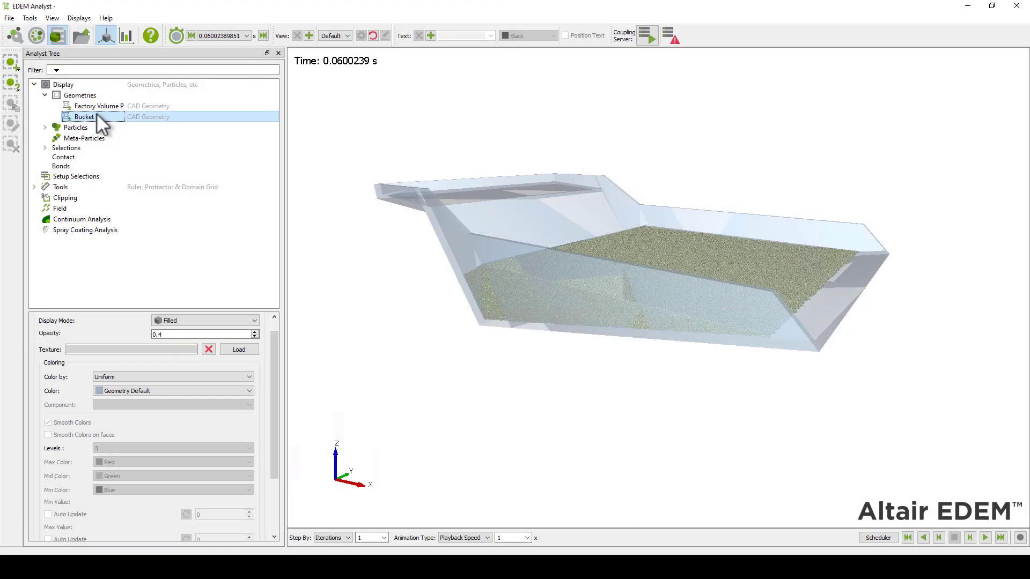
# Lower the Bucket geometry's opacity to 0 so it becomes invisible
pyautogui.click(256, 336)
pyautogui.click(256, 336)
pyautogui.click(255, 336)
pyautogui.click(256, 336)
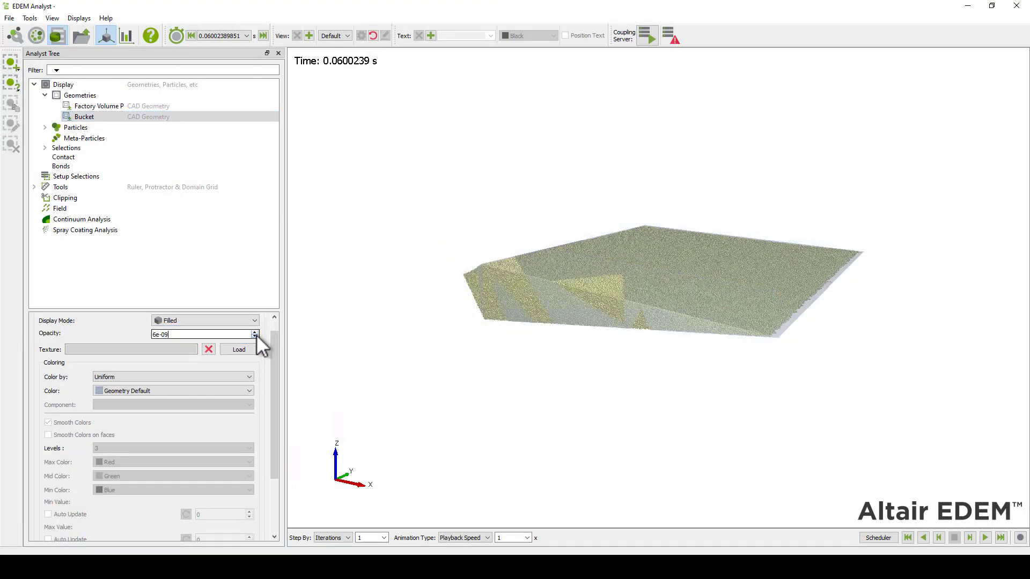
pyautogui.moveTo(607, 341); pyautogui.dragTo(565, 343)
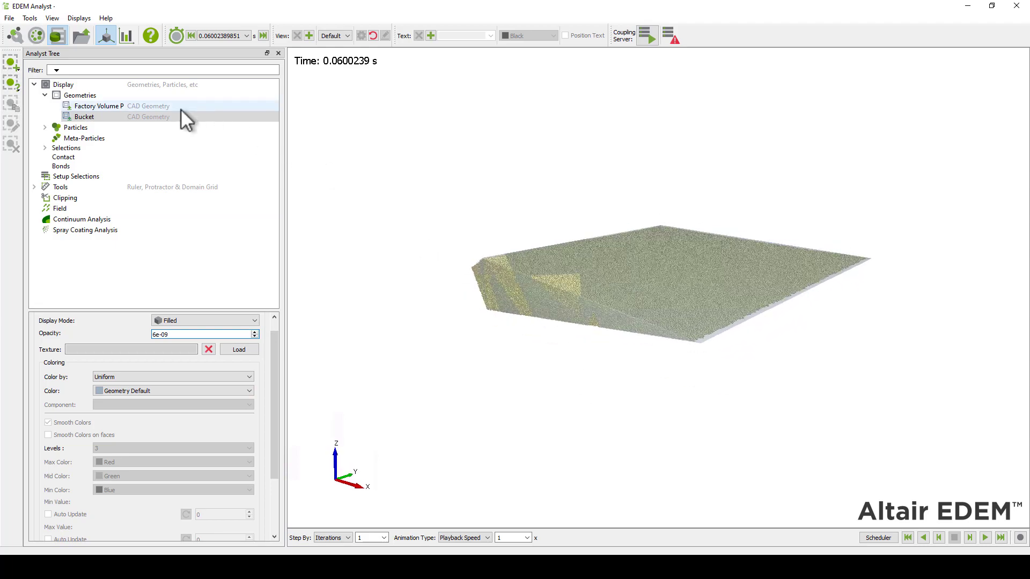
# Set the Factory Volume Packing geometry's opacity to 0 so the packed particles show through
pyautogui.click(145, 106)
pyautogui.click(256, 337)
pyautogui.click(256, 336)
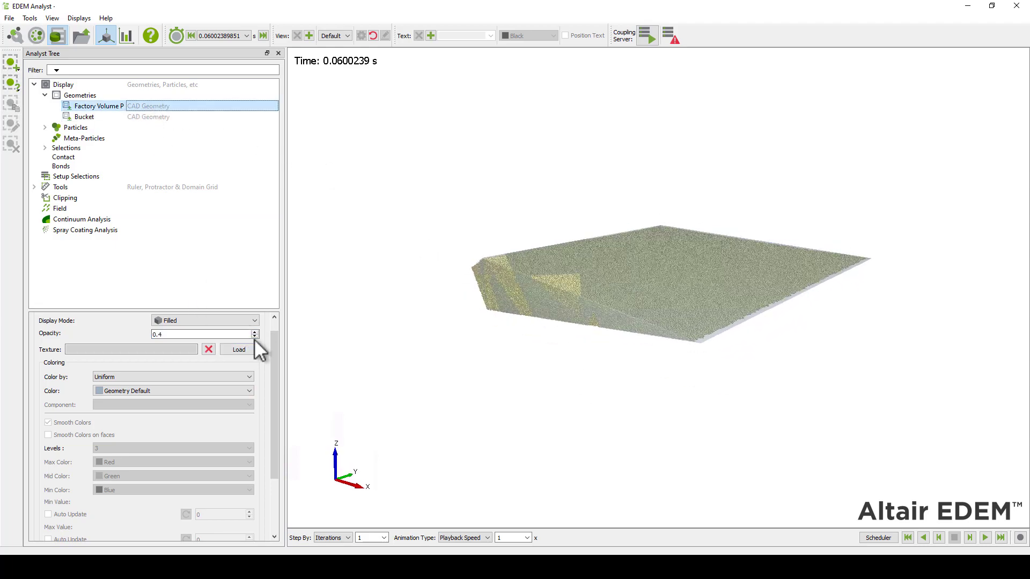
pyautogui.click(256, 337)
pyautogui.click(256, 337)
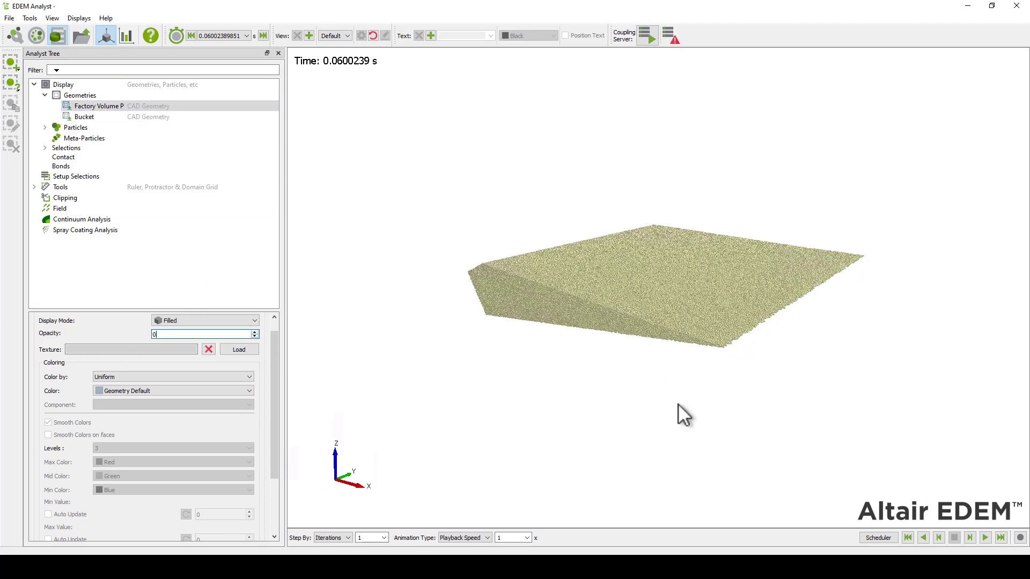
pyautogui.moveTo(678, 403); pyautogui.dragTo(449, 375)
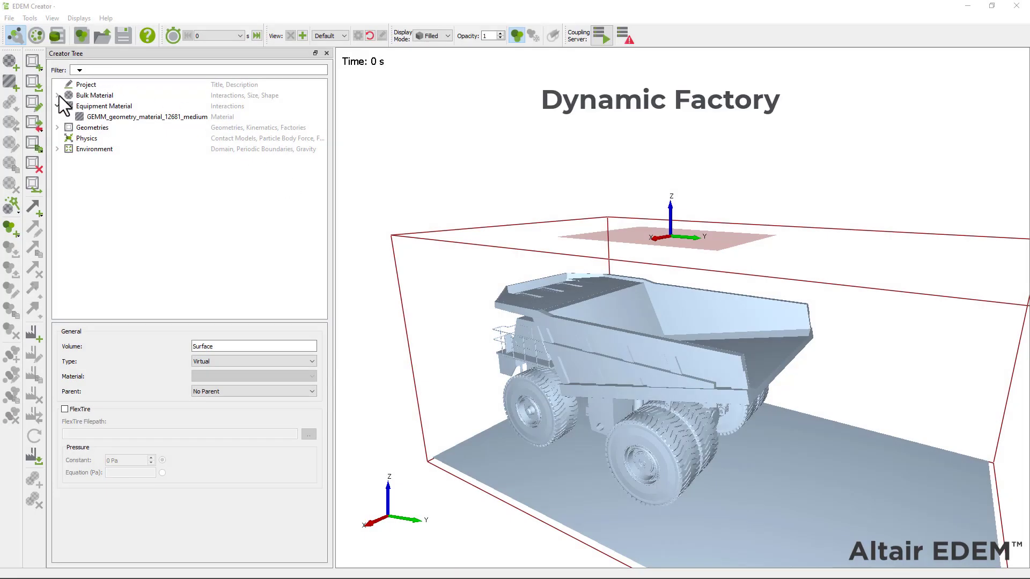
pyautogui.click(57, 95)
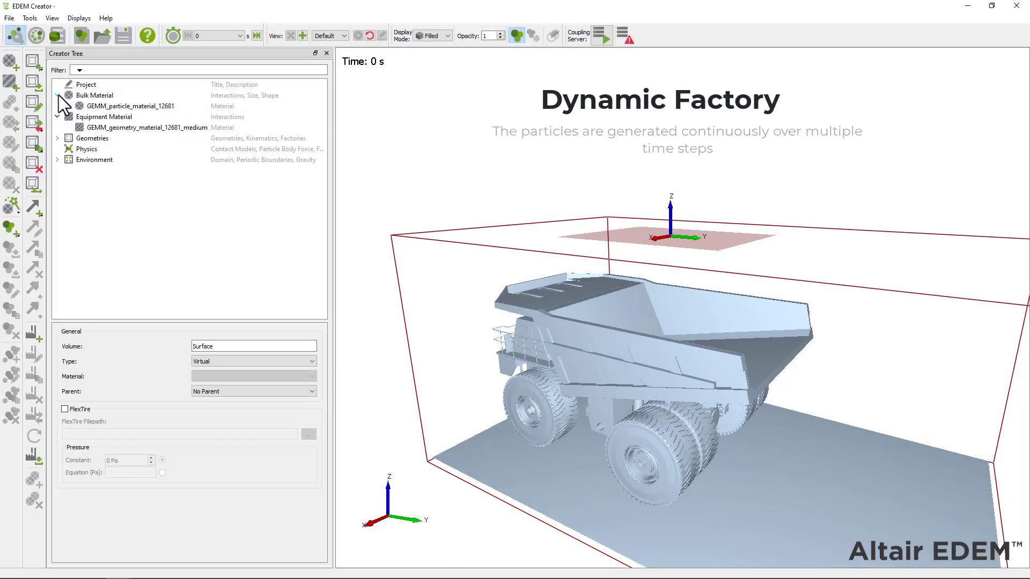
# Review the particle material and its three-sphere particle shape
pyautogui.click(91, 106)
pyautogui.click(68, 106)
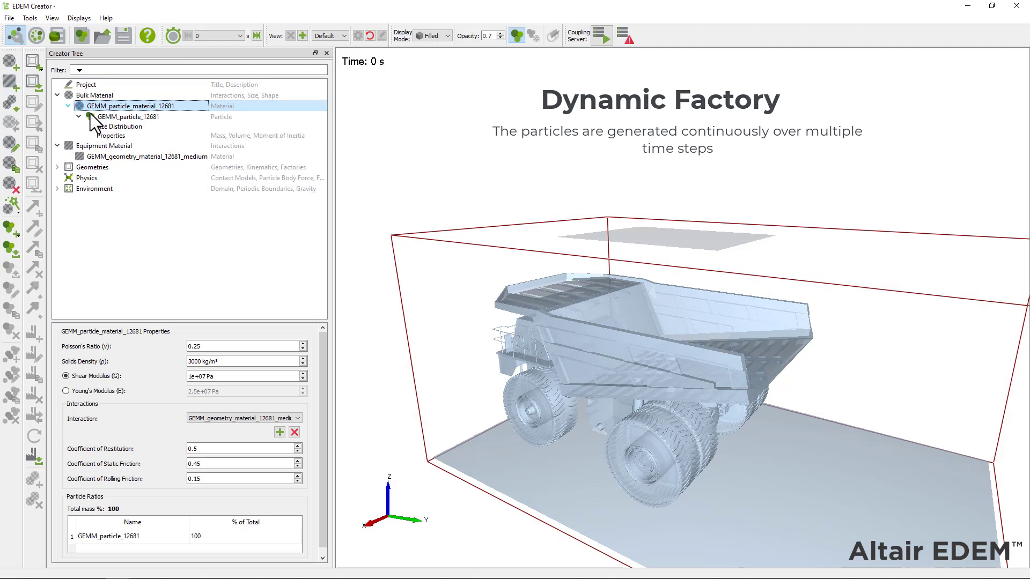
pyautogui.click(92, 115)
pyautogui.click(57, 145)
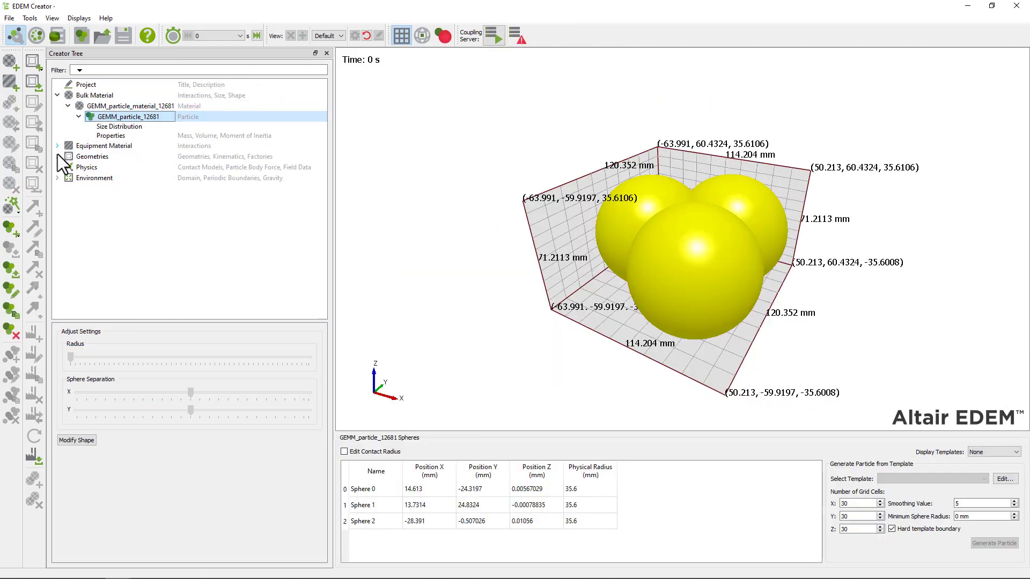
pyautogui.click(57, 146)
# Inspect the Factory geometry and New Factory 1: 90000 particles at 15000 per second
pyautogui.click(57, 167)
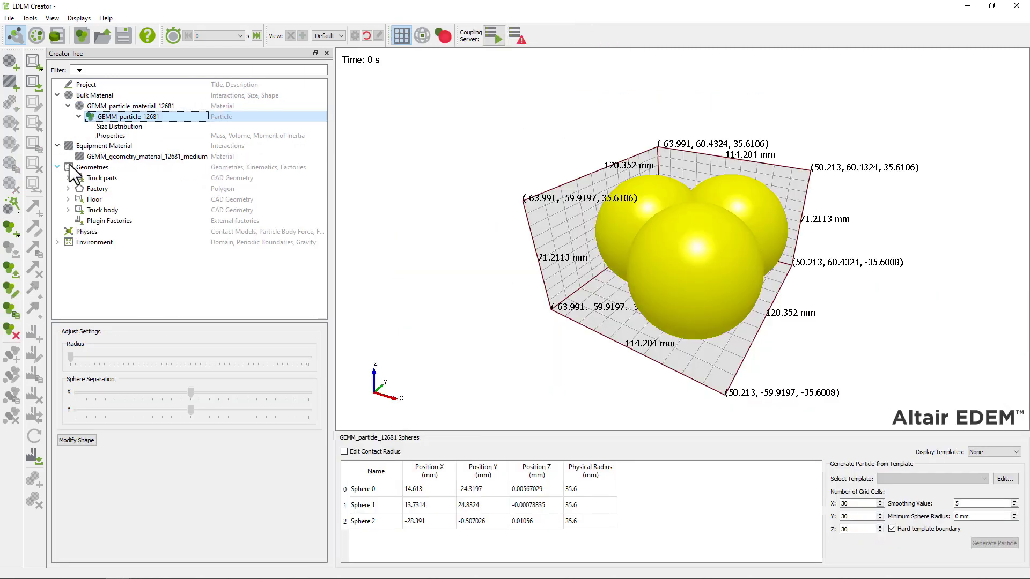
pyautogui.click(86, 188)
pyautogui.moveTo(707, 389); pyautogui.dragTo(644, 264)
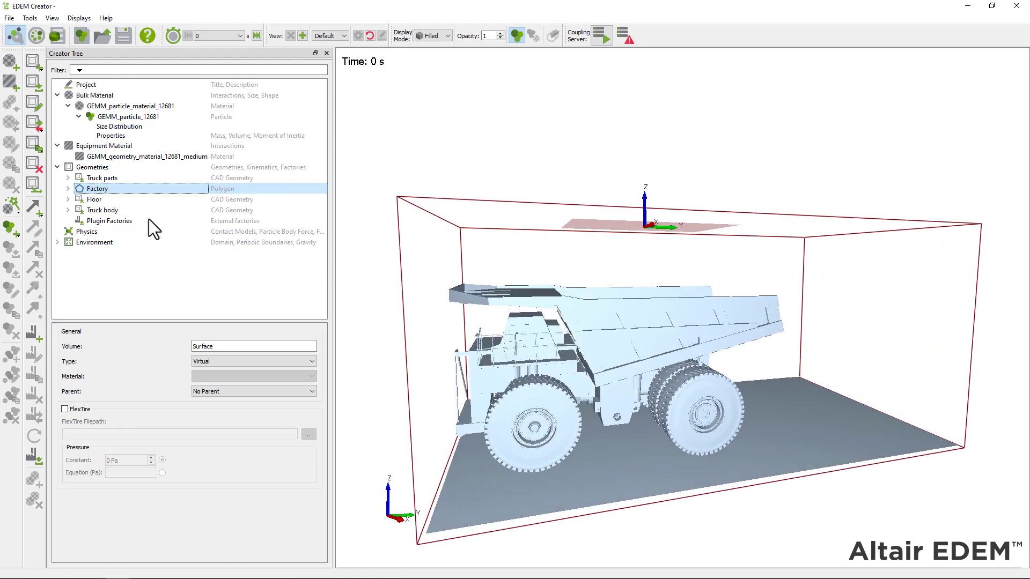
pyautogui.click(68, 188)
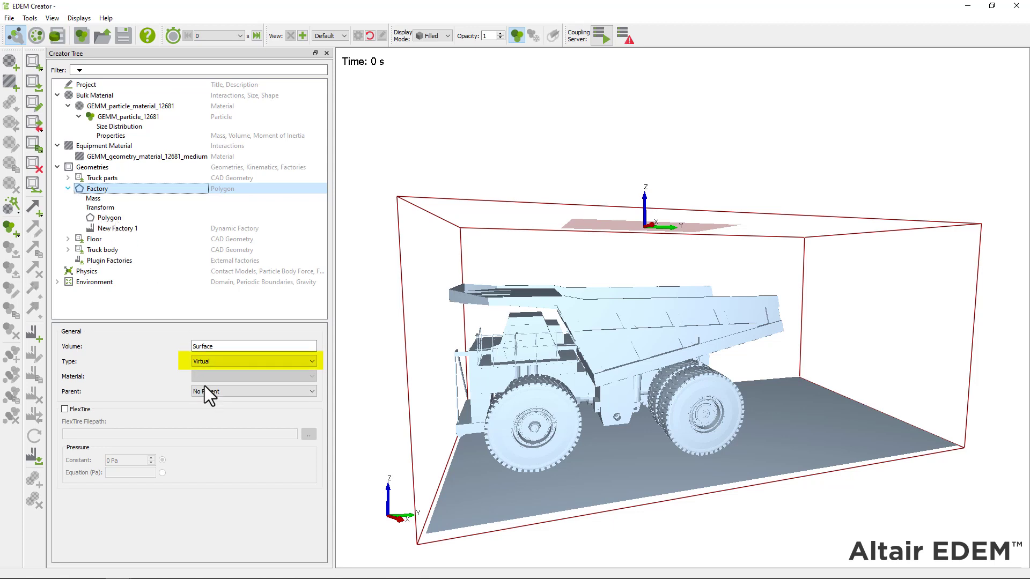
pyautogui.click(134, 230)
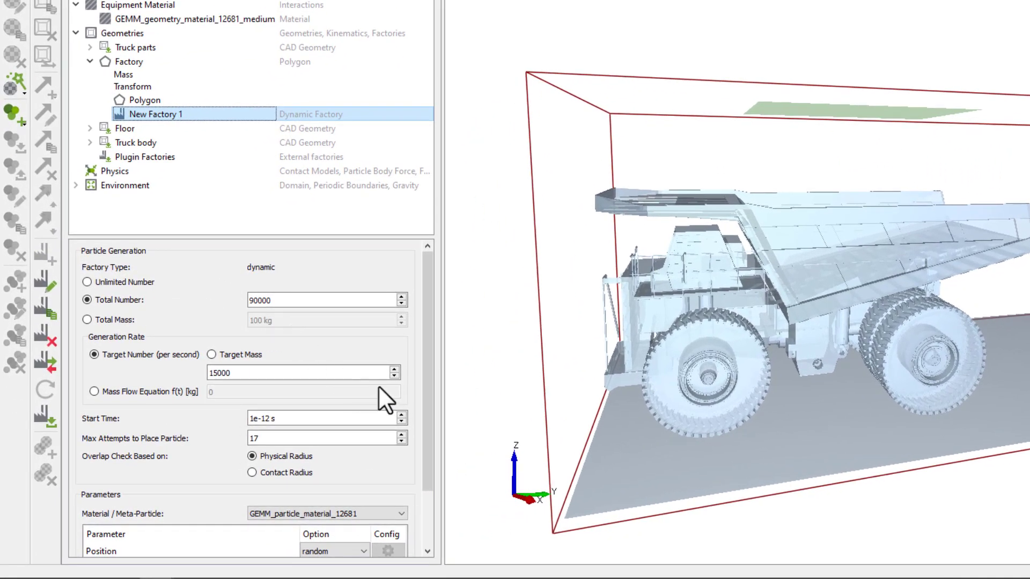
pyautogui.moveTo(430, 364); pyautogui.dragTo(427, 415)
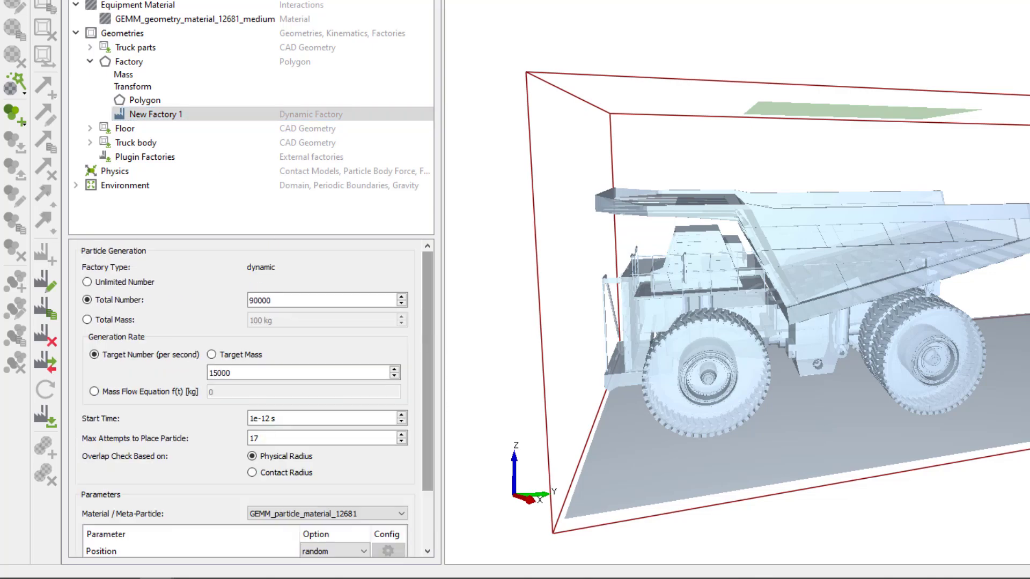
pyautogui.click(36, 35)
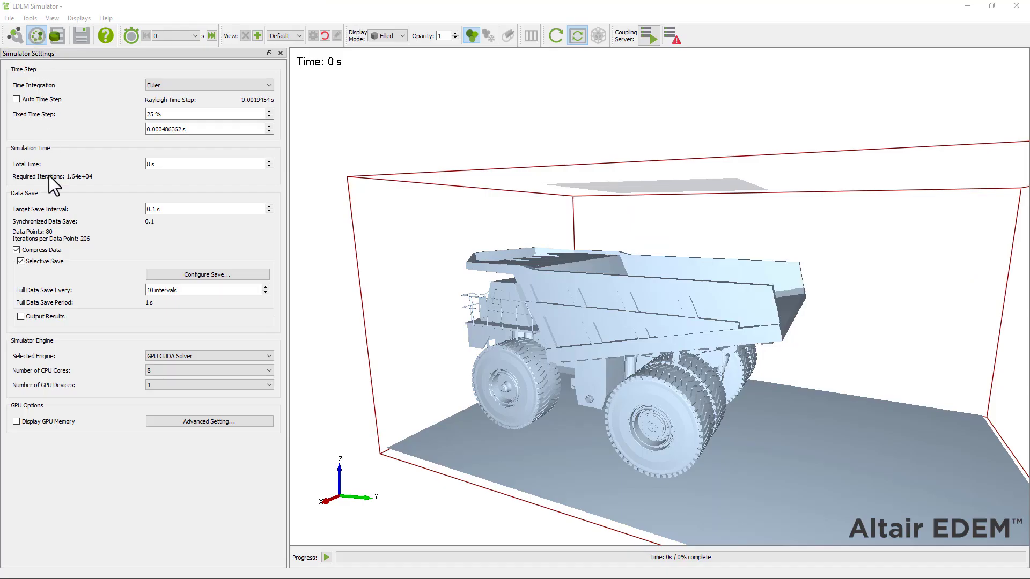
# Run the dump-truck fill, watch particles fall into the bed, and stop at 2.05828 s
pyautogui.click(325, 558)
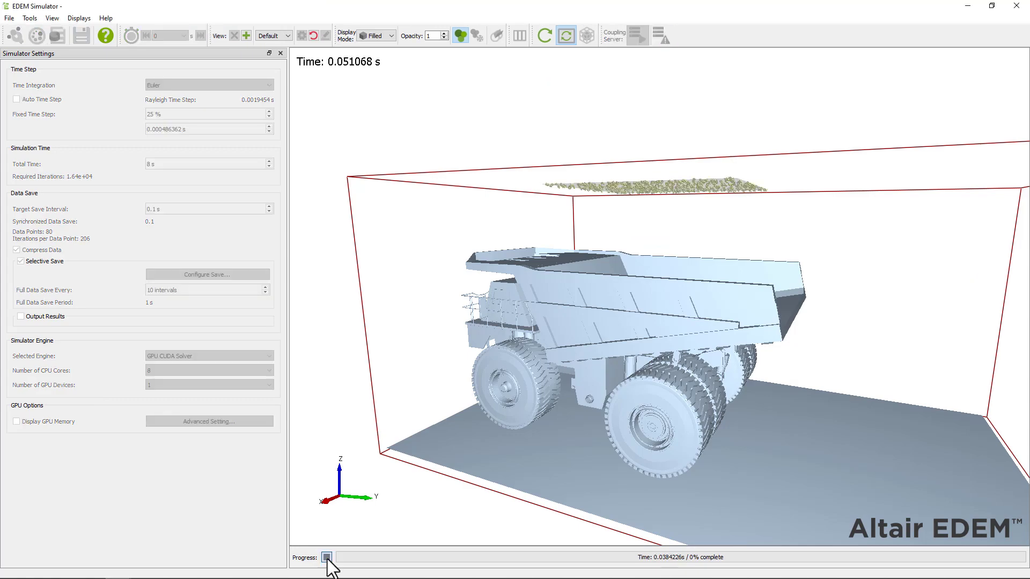
pyautogui.scroll(5, 616, 325)
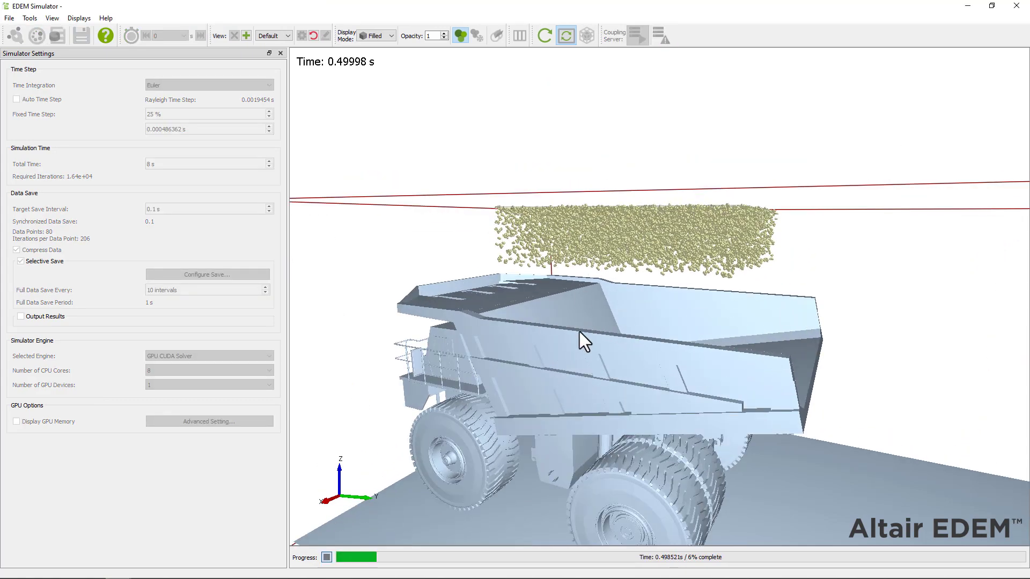
pyautogui.scroll(-5, 580, 332)
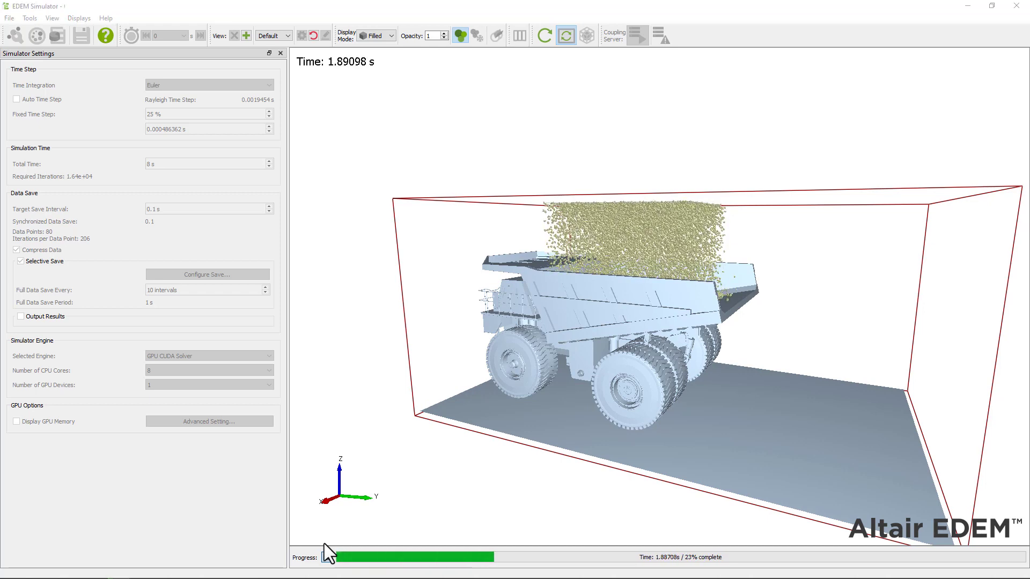
pyautogui.click(327, 557)
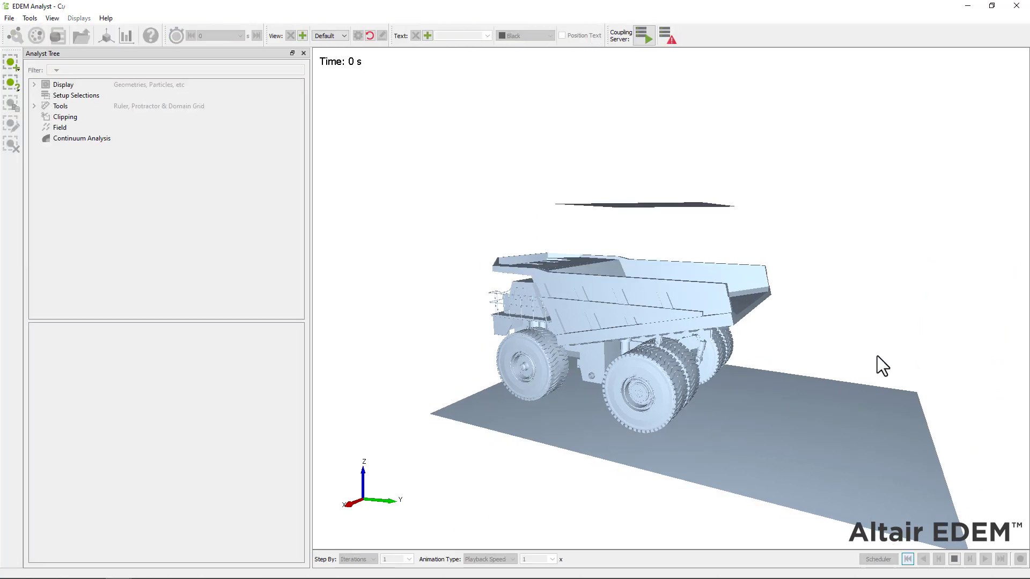
# Check the 5000 mm factory polygon and raise New Factory 1's rate to 30000 particles per second
pyautogui.moveTo(877, 356); pyautogui.dragTo(859, 367)
pyautogui.moveTo(690, 330); pyautogui.dragTo(590, 317)
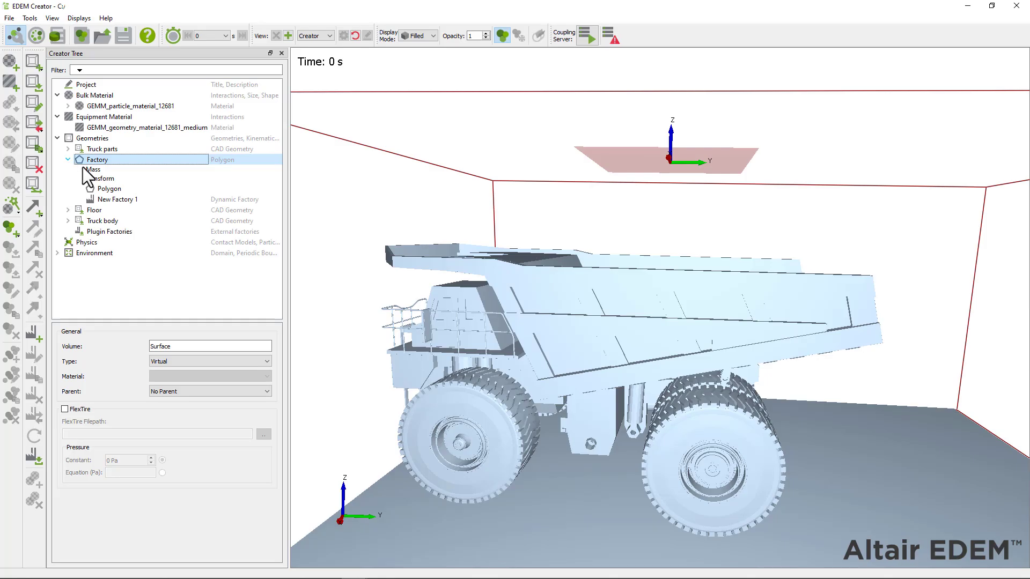
pyautogui.click(120, 190)
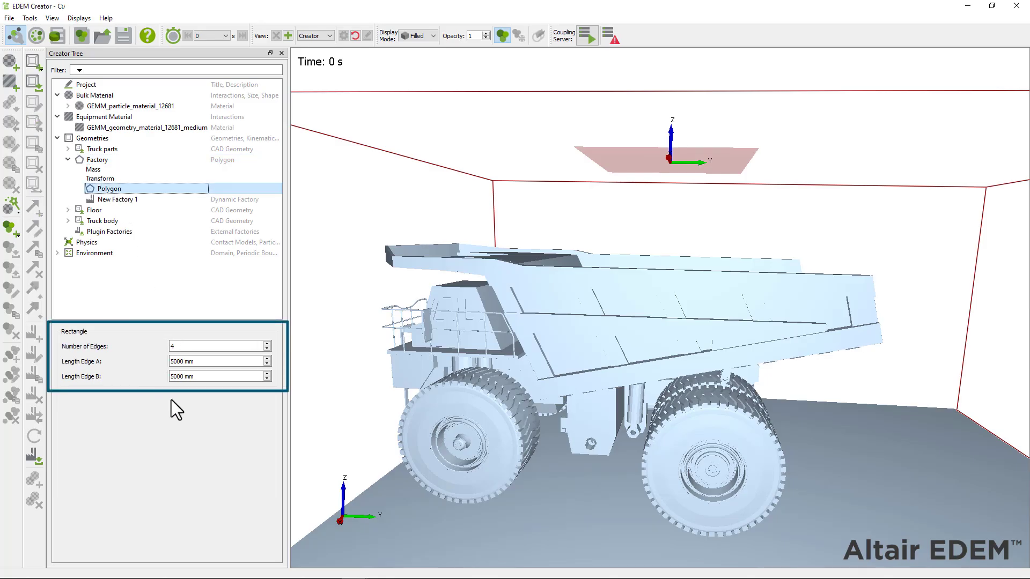
pyautogui.click(122, 200)
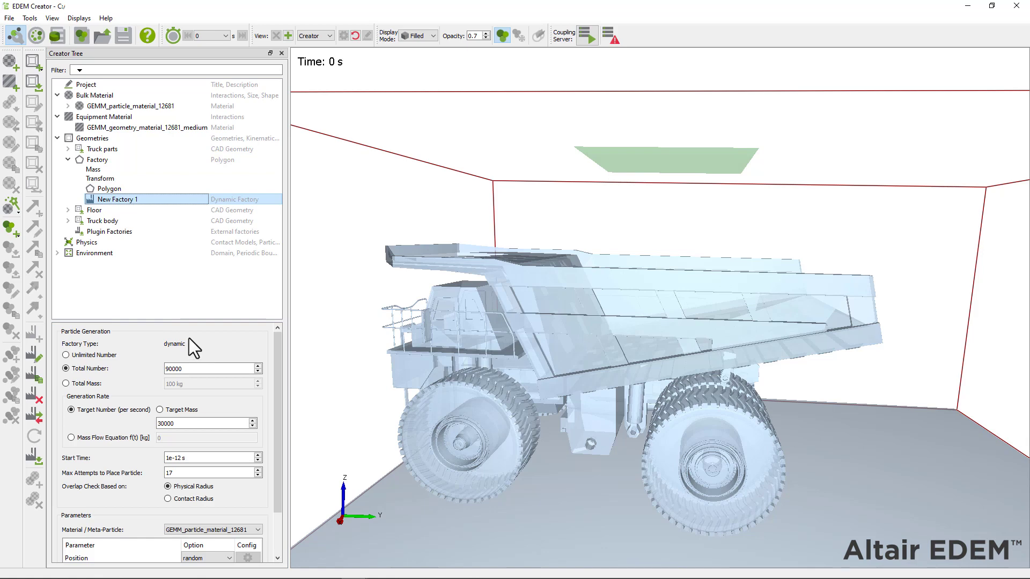
pyautogui.scroll(-1, 191, 340)
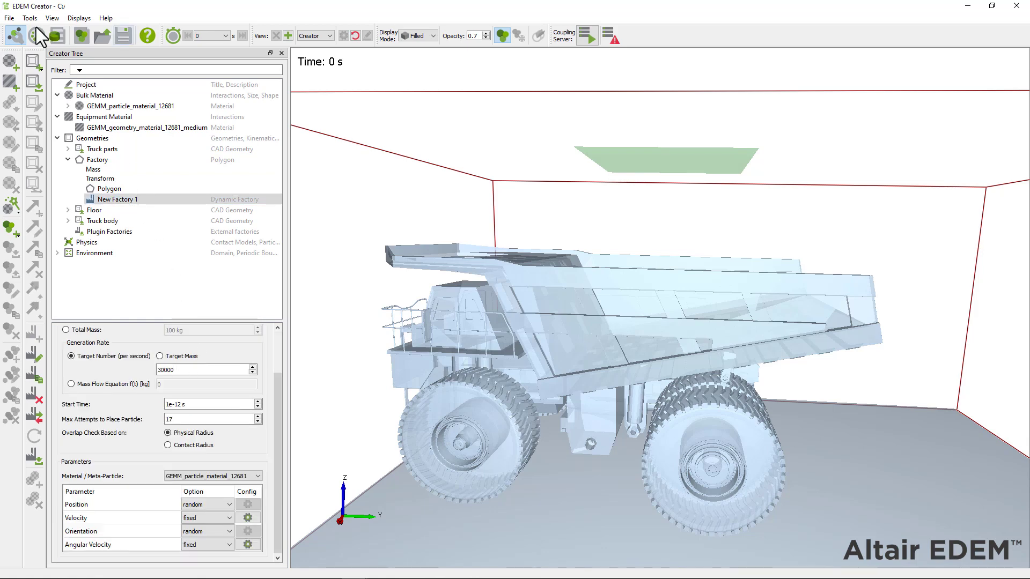
# Rerun the truck fill and examine the particle layer forming above the bed at about 0.15 s
pyautogui.click(36, 29)
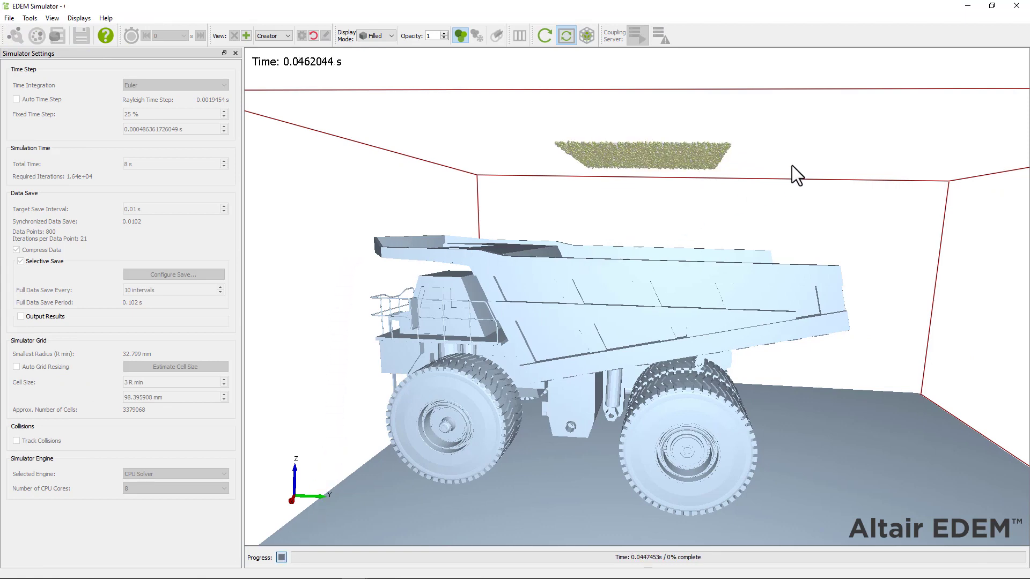
pyautogui.scroll(5, 790, 166)
pyautogui.moveTo(736, 137); pyautogui.dragTo(572, 349)
pyautogui.scroll(3, 458, 358)
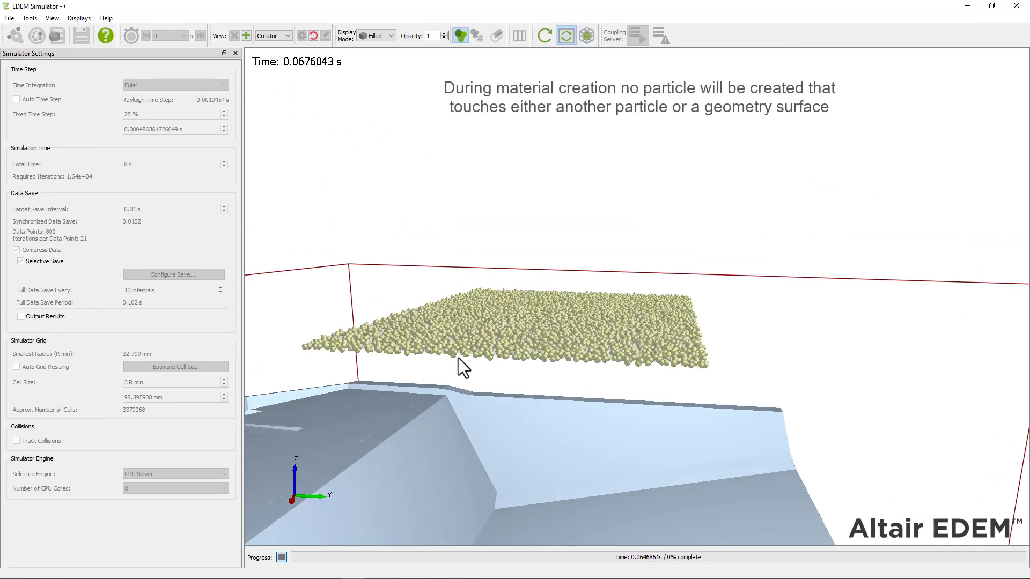
pyautogui.moveTo(432, 398); pyautogui.dragTo(528, 411, button='middle')
pyautogui.moveTo(634, 419); pyautogui.dragTo(645, 218)
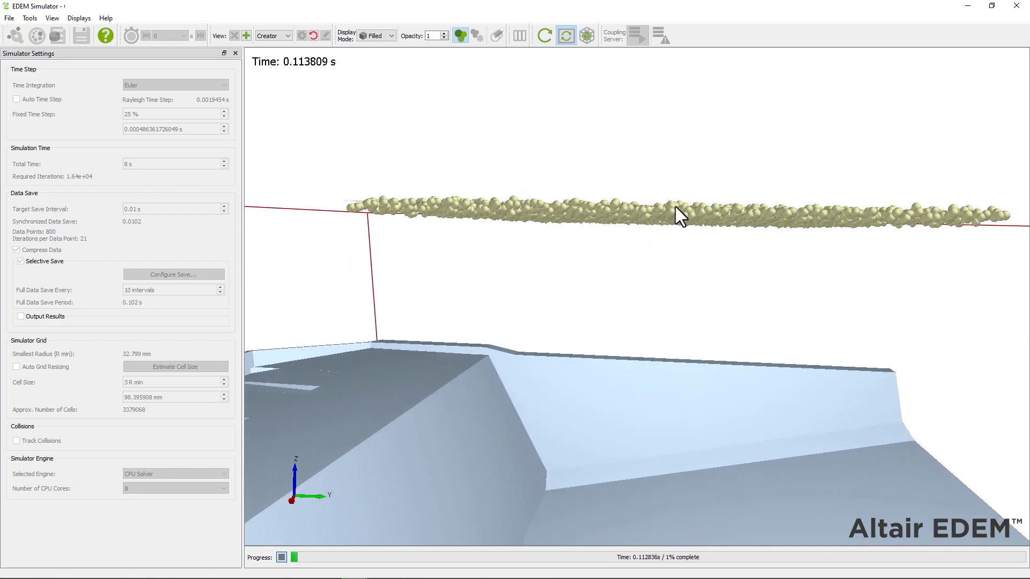
pyautogui.scroll(-1, 675, 207)
pyautogui.scroll(-3, 675, 207)
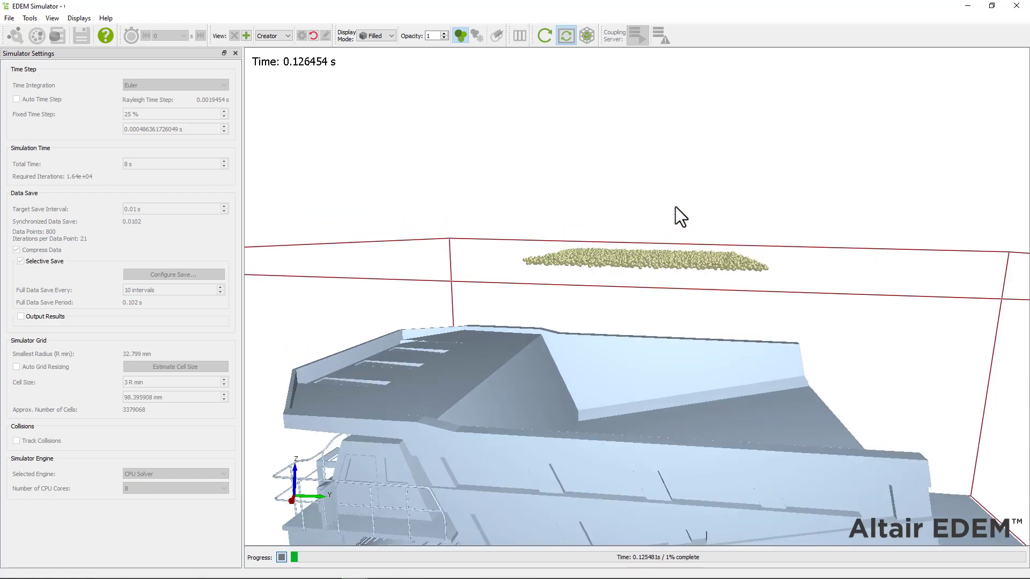
pyautogui.moveTo(655, 129); pyautogui.dragTo(652, 266)
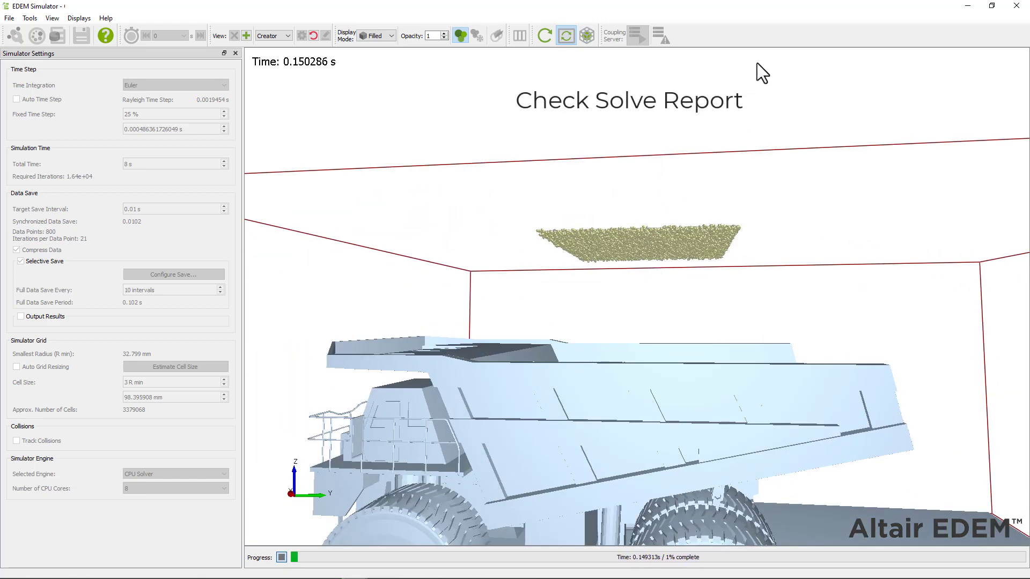
# Show New Factory 1's solve report counts (3978 created, 612603 failed) and stop at 0.23394 s
pyautogui.rightClick(769, 37)
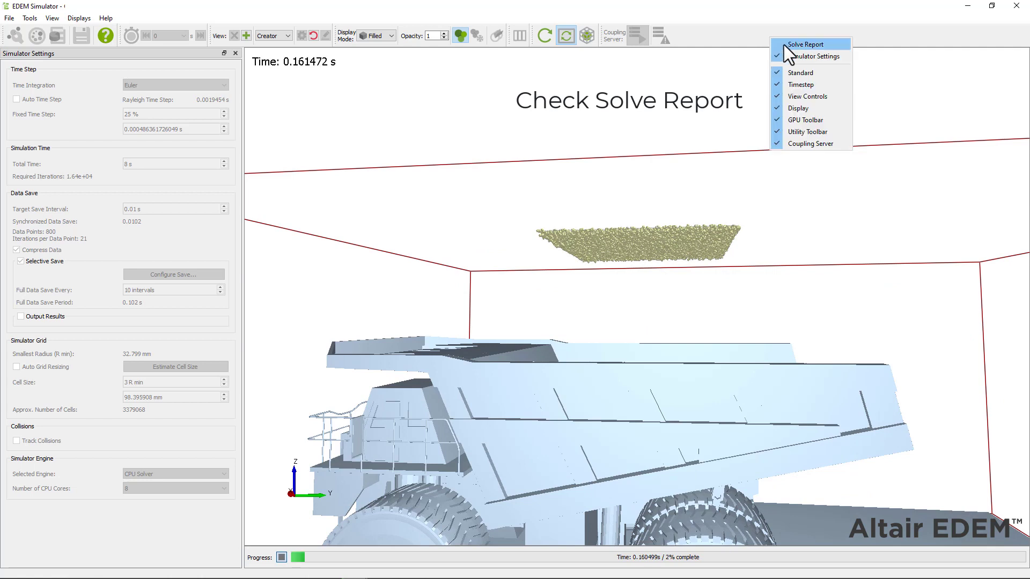
pyautogui.click(784, 44)
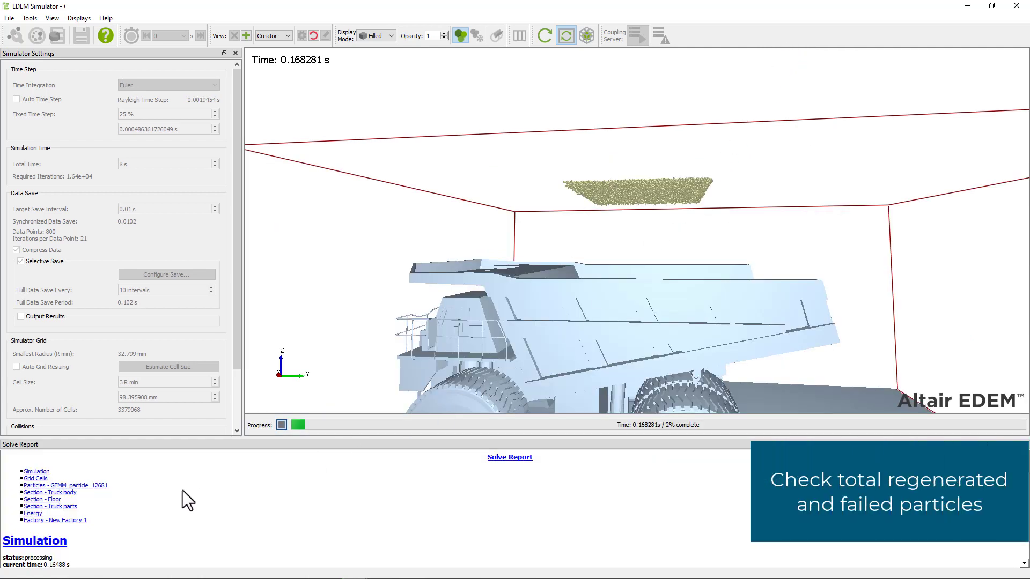
pyautogui.click(78, 520)
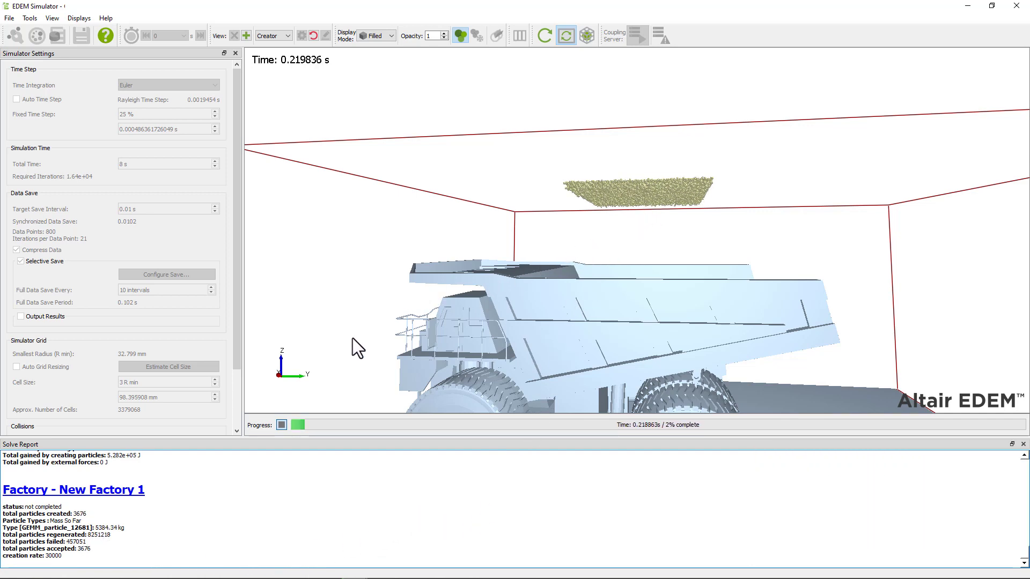
pyautogui.scroll(5, 446, 267)
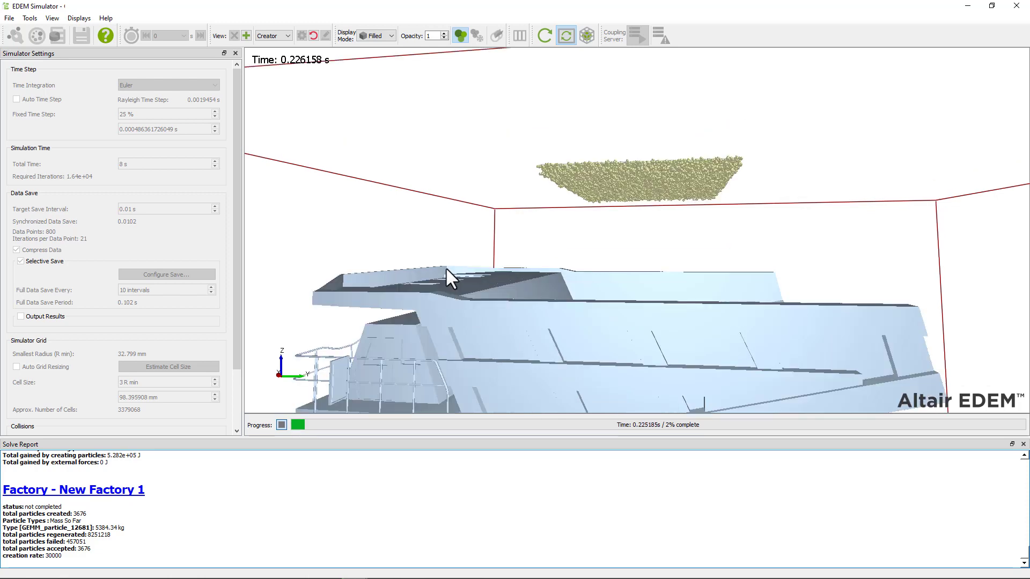
pyautogui.click(281, 425)
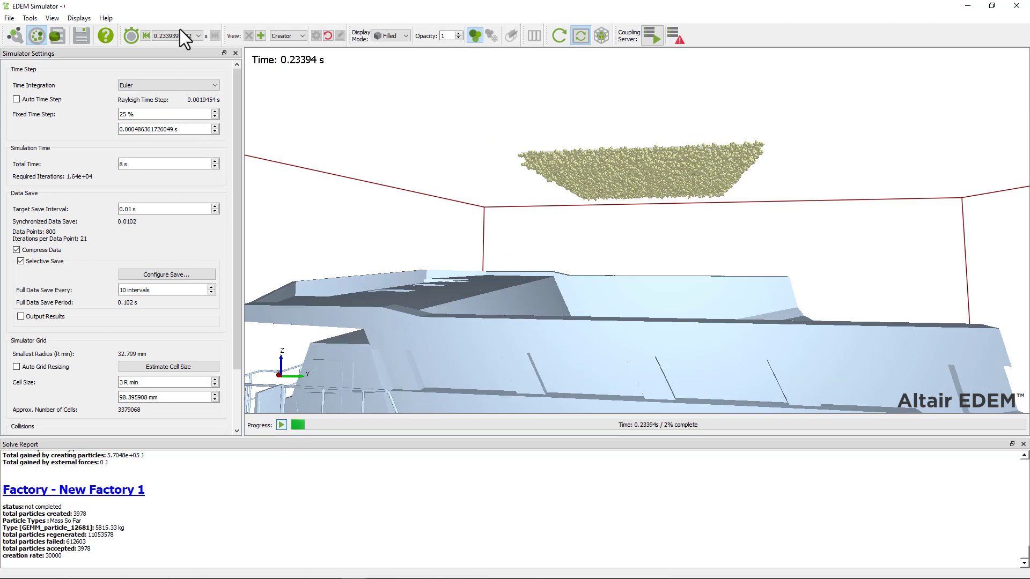
# Return to the Creator, reset the truck model to time step 0, and save, discarding later steps
pyautogui.click(15, 36)
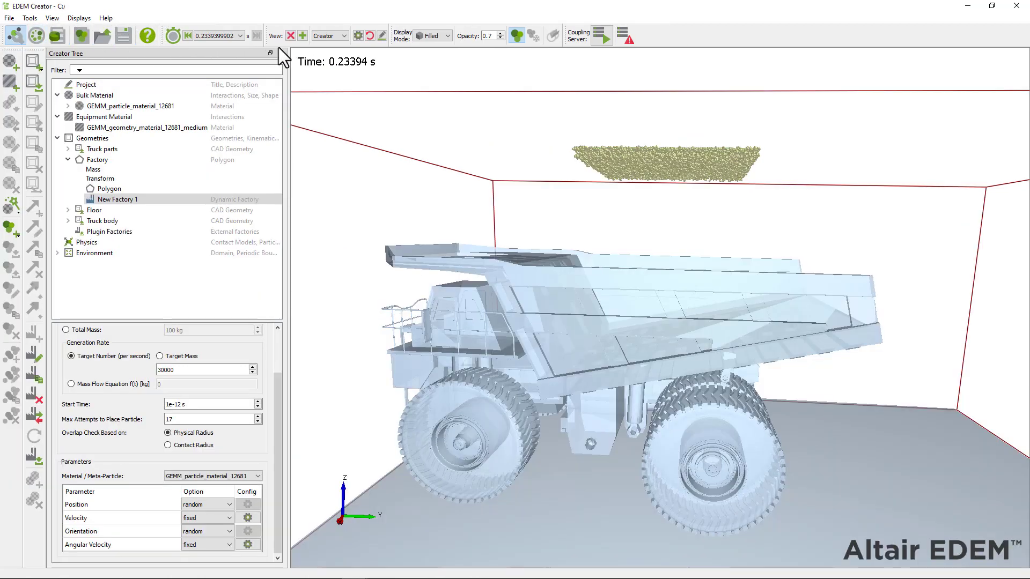
pyautogui.click(241, 36)
pyautogui.click(229, 45)
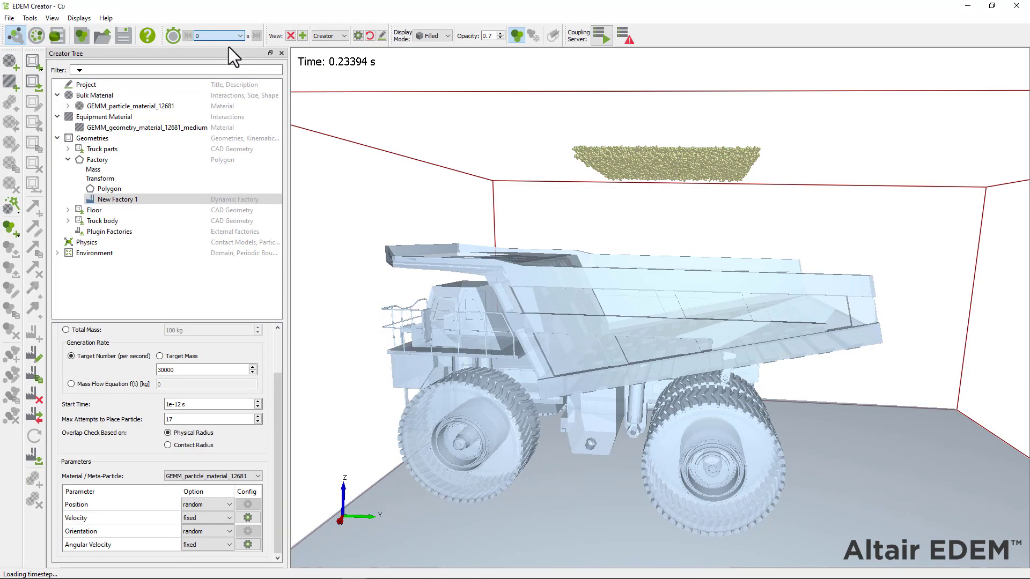
pyautogui.click(128, 36)
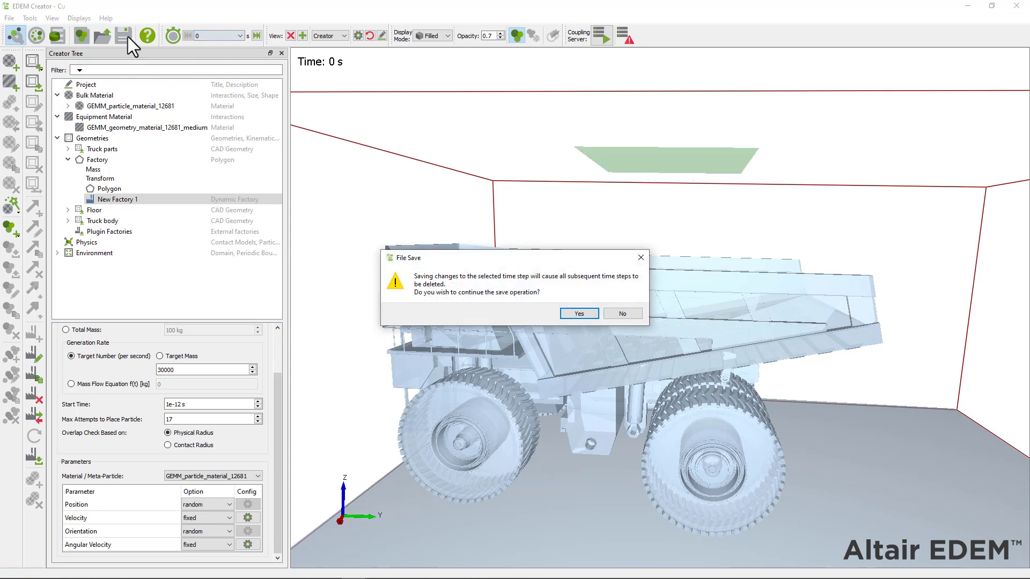
pyautogui.press('Return')
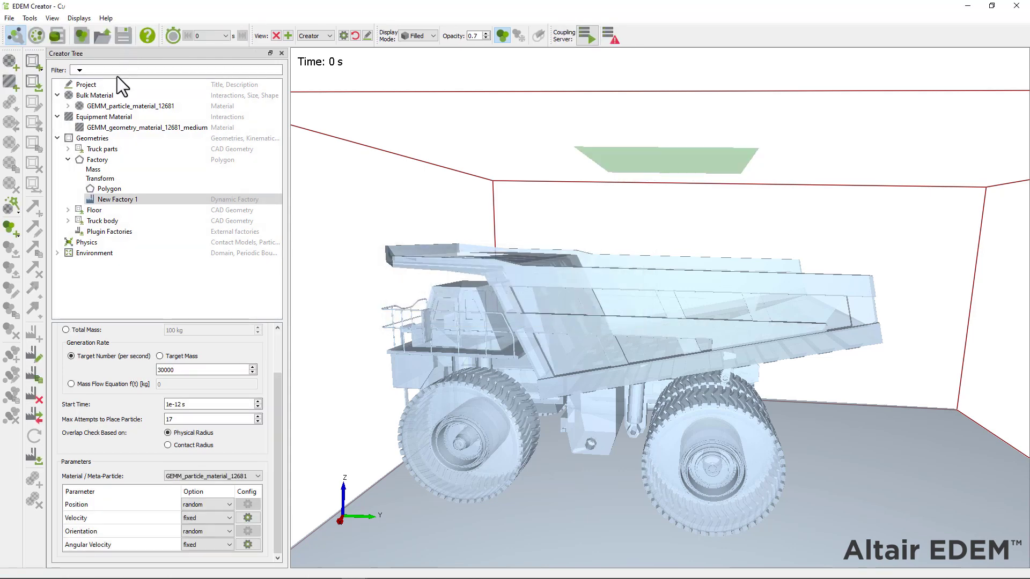
# Resize the factory polygon to Length Edge A 6000 mm and Edge B 7000 mm
pyautogui.click(120, 188)
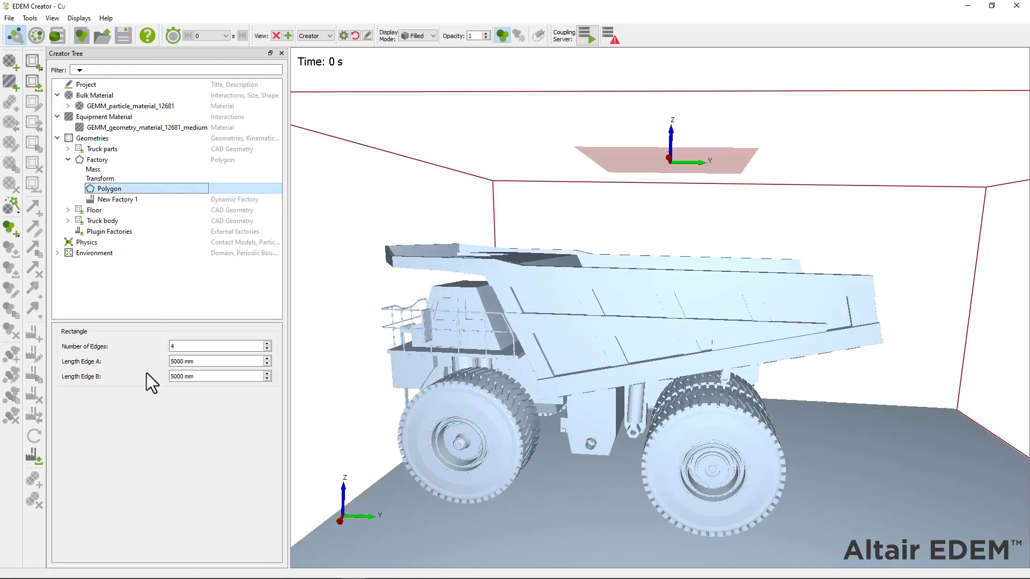
pyautogui.doubleClick(177, 361)
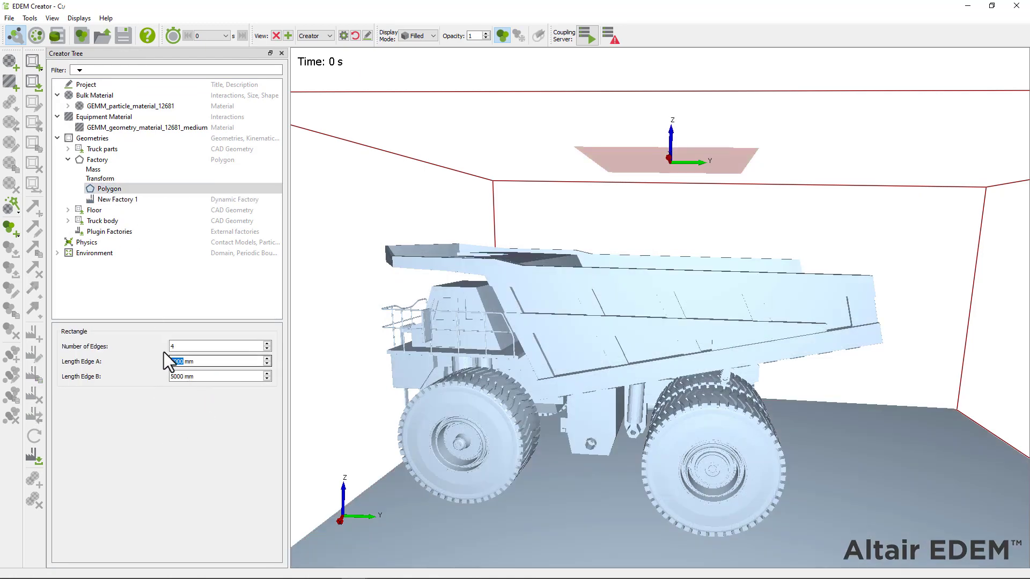
pyautogui.write('6000')
pyautogui.doubleClick(187, 378)
pyautogui.write('7000')
pyautogui.press('Return')
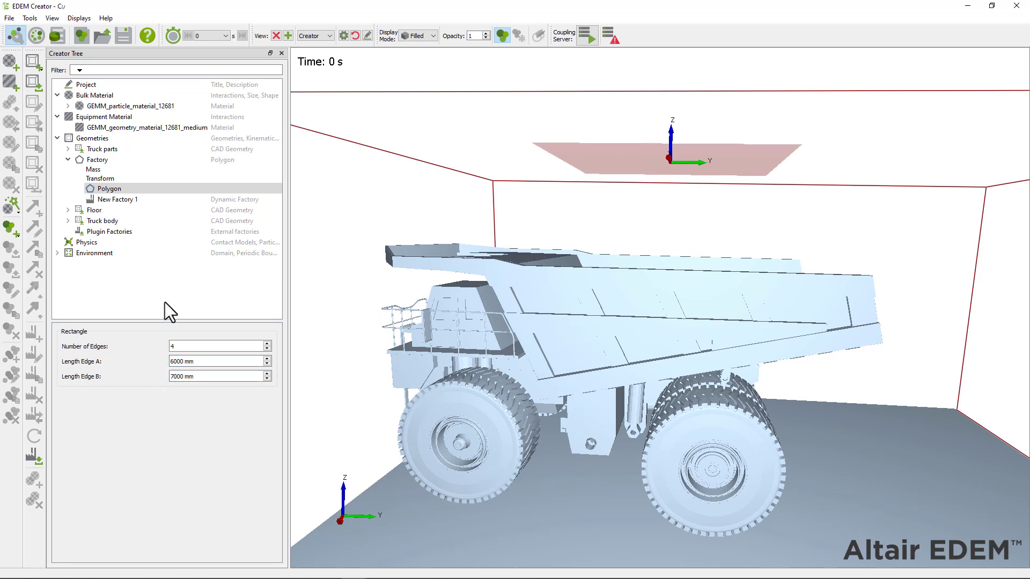
# Set New Factory 1's generation rate to 20000 particles per second
pyautogui.click(125, 199)
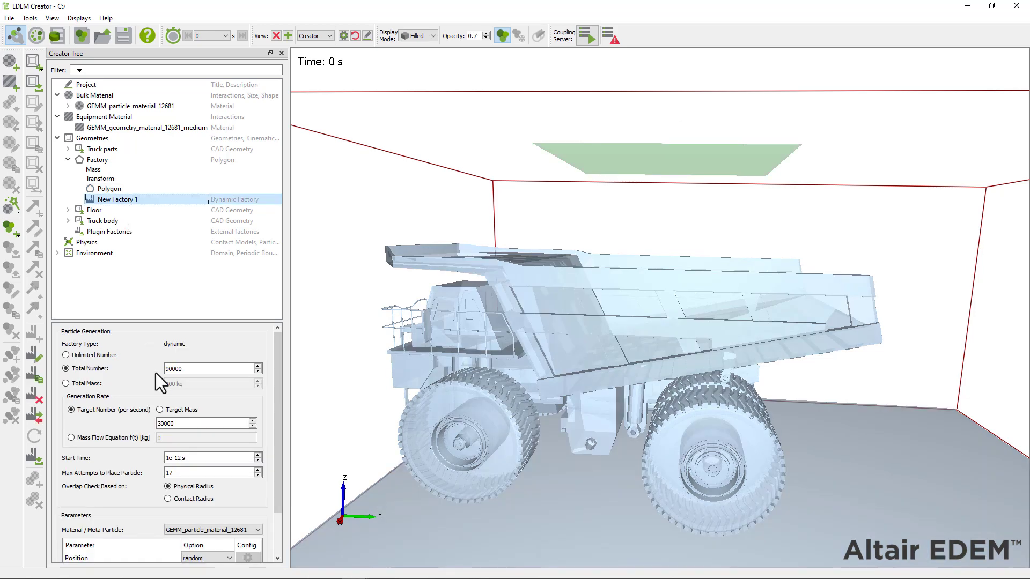
pyautogui.click(162, 424)
pyautogui.press('BackSpace')
pyautogui.write('2')
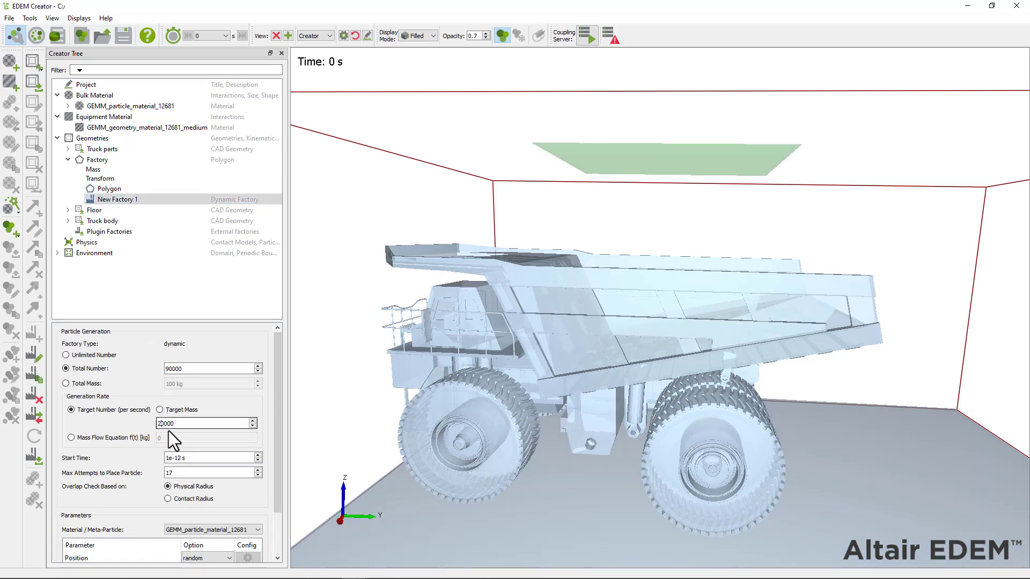
# Give the factory's new particles a fixed Z velocity of -1 m/s
pyautogui.moveTo(277, 380); pyautogui.dragTo(270, 458)
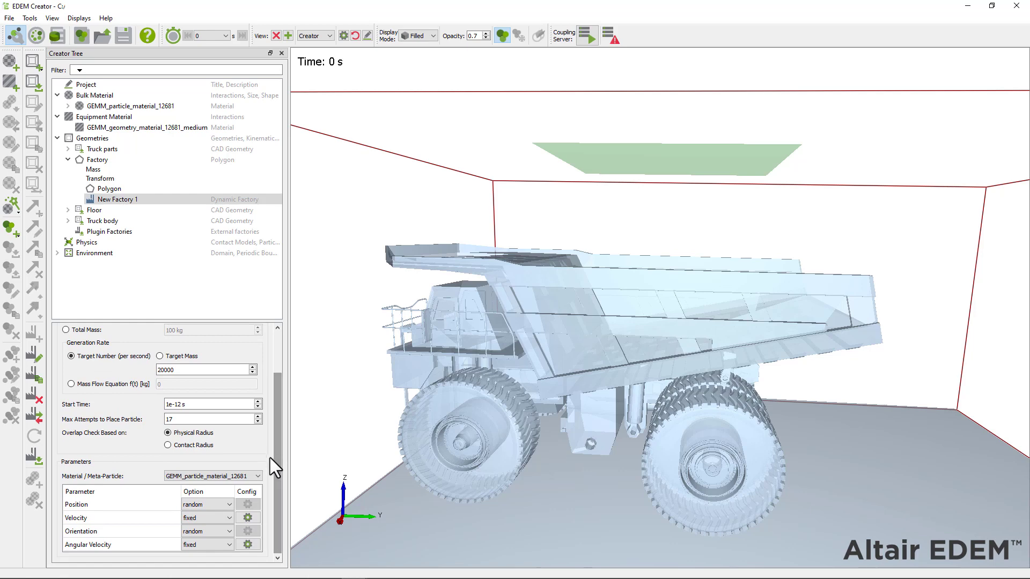
pyautogui.click(252, 517)
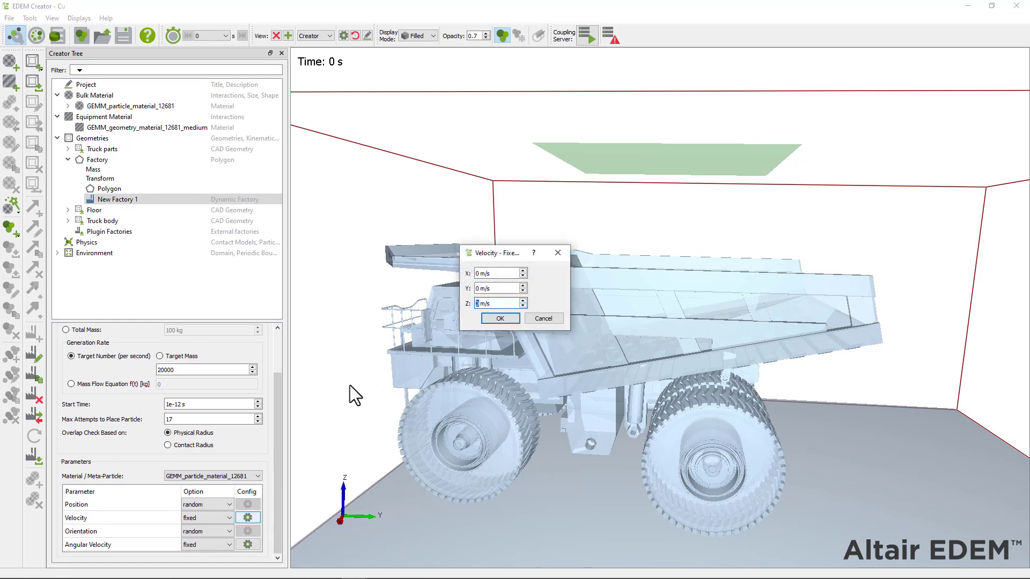
pyautogui.write('-1')
pyautogui.press('Return')
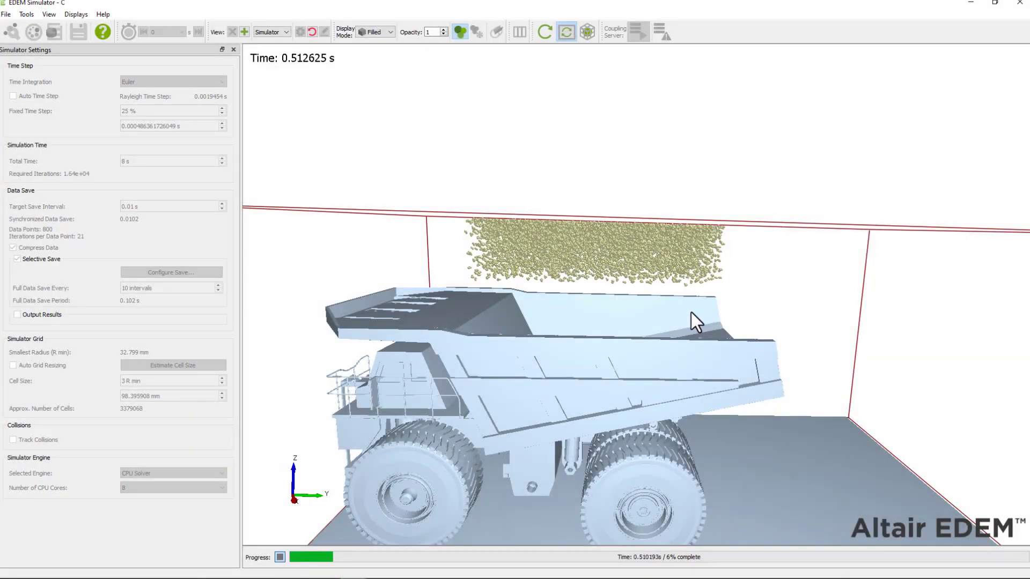
# Orbit the view onto the filling truck and restore the Solve Report panel
pyautogui.moveTo(629, 361); pyautogui.dragTo(631, 271)
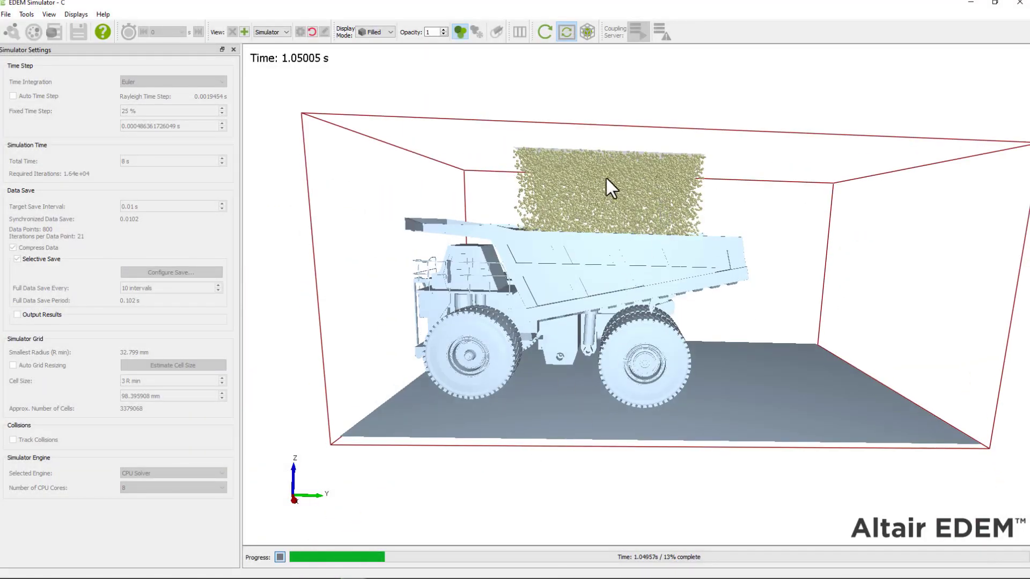
pyautogui.rightClick(752, 22)
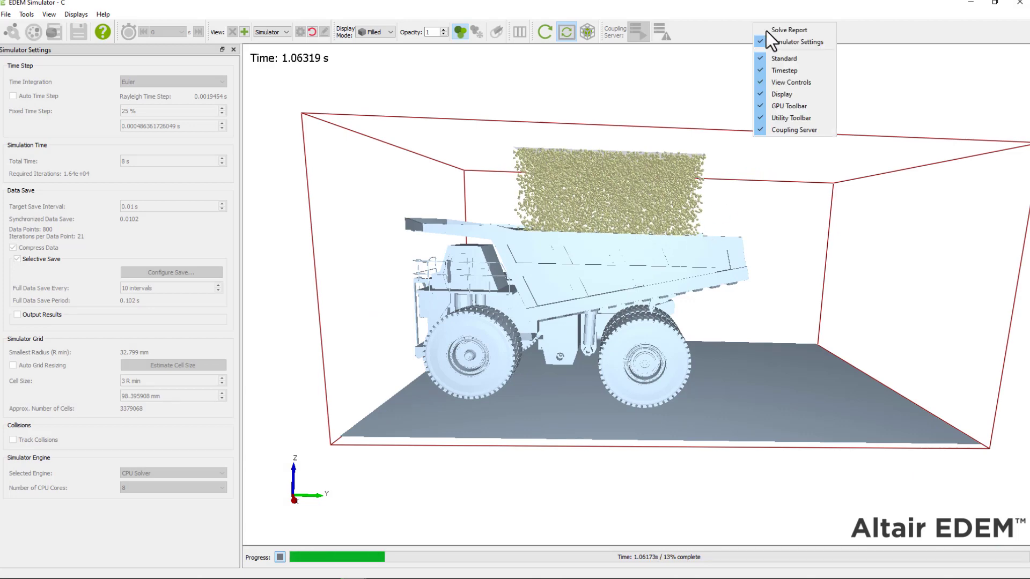
pyautogui.press('Escape')
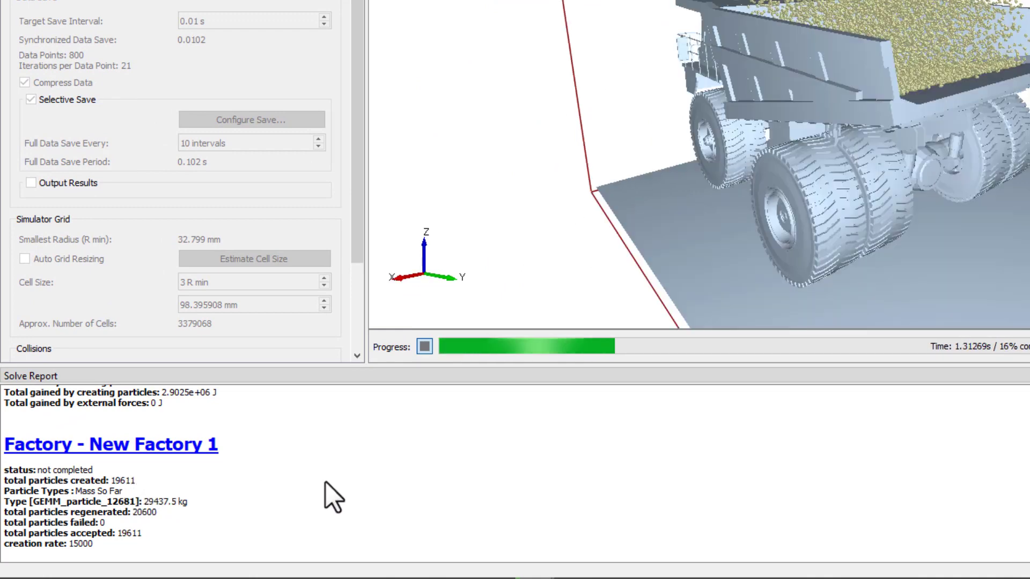
# Refresh the Solve Report to show New Factory 1's 20895 created and 0 failed particles
pyautogui.rightClick(329, 480)
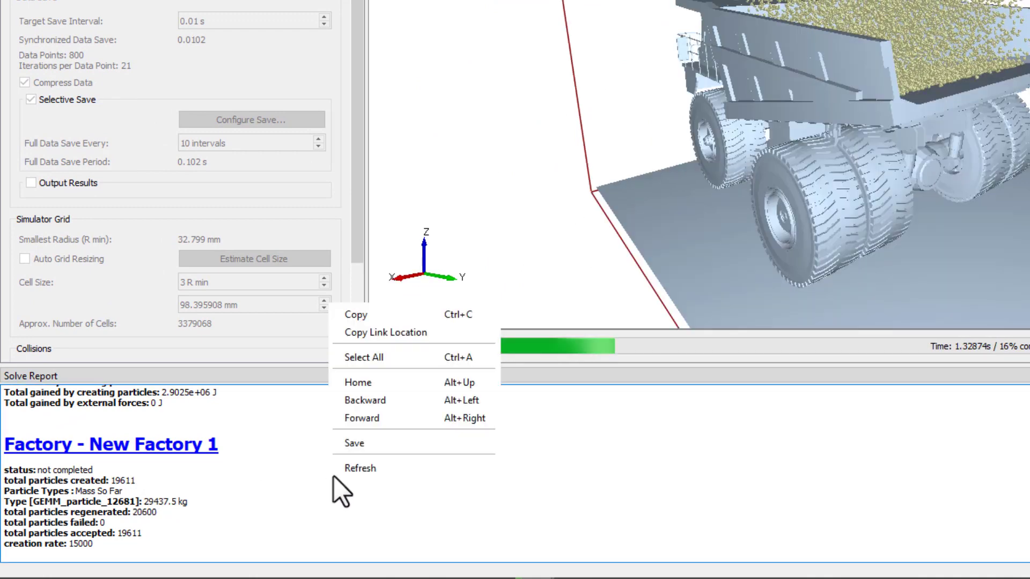
pyautogui.click(360, 469)
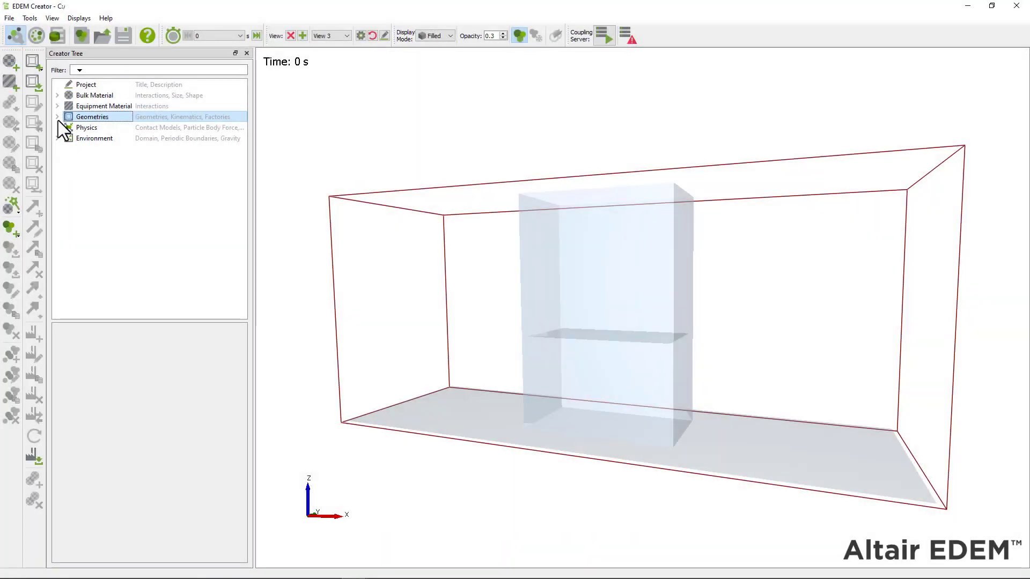
# Select the Fixed plate's Factory under Geometries, showing 3500 Rocks particles at 9000 per second
pyautogui.click(58, 121)
pyautogui.click(88, 149)
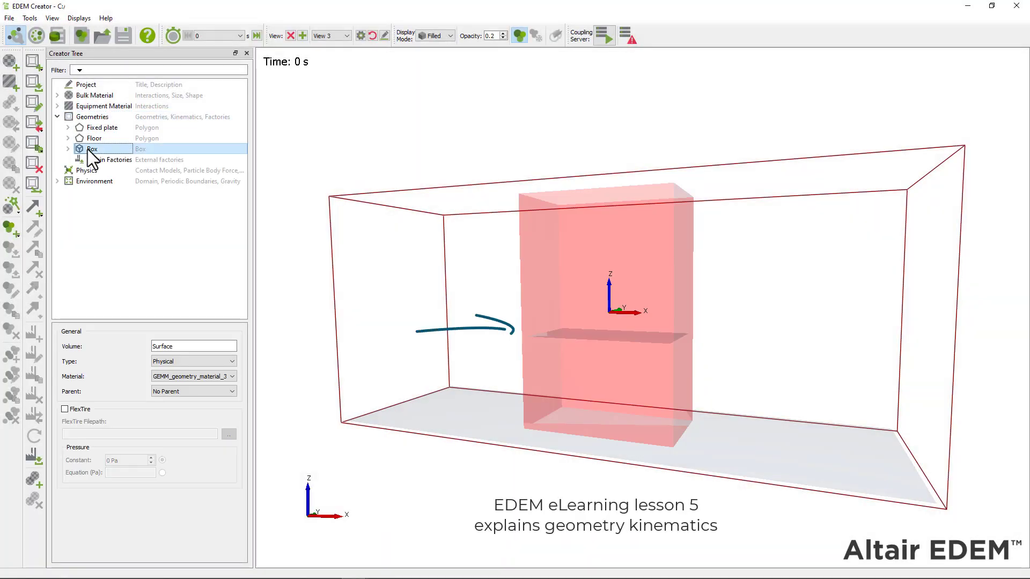
pyautogui.click(109, 128)
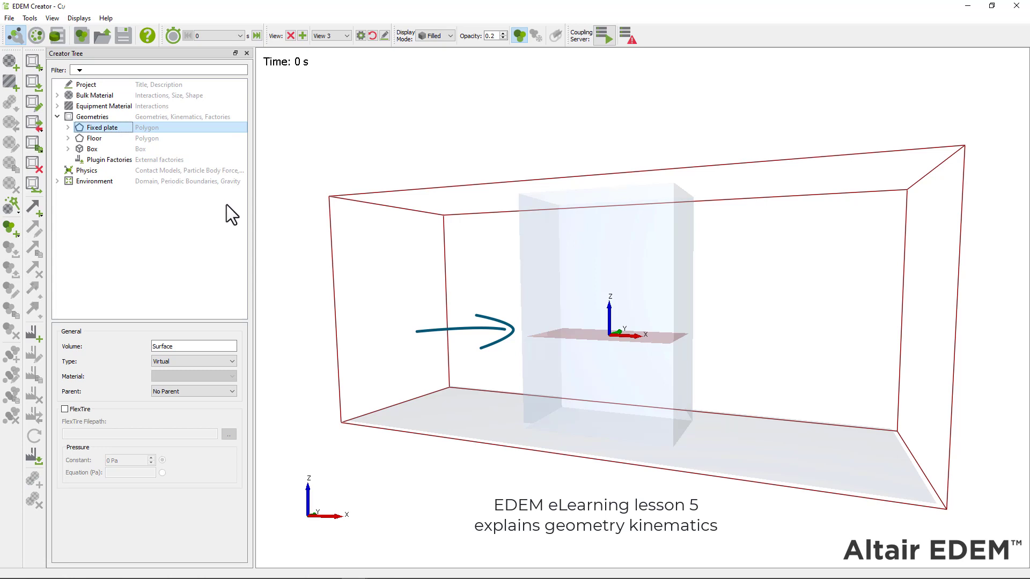
pyautogui.click(65, 127)
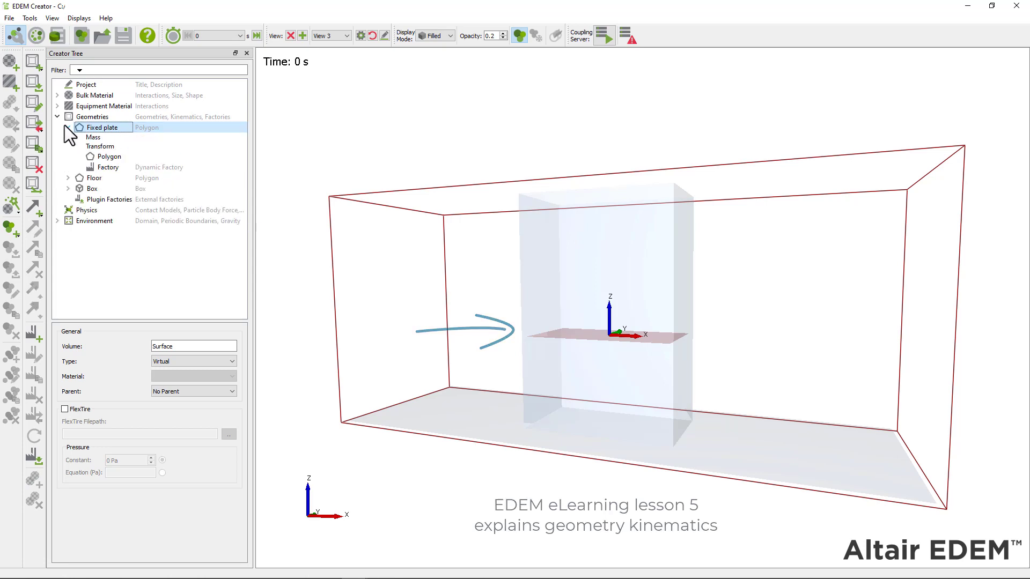
pyautogui.click(105, 167)
pyautogui.scroll(5, 572, 378)
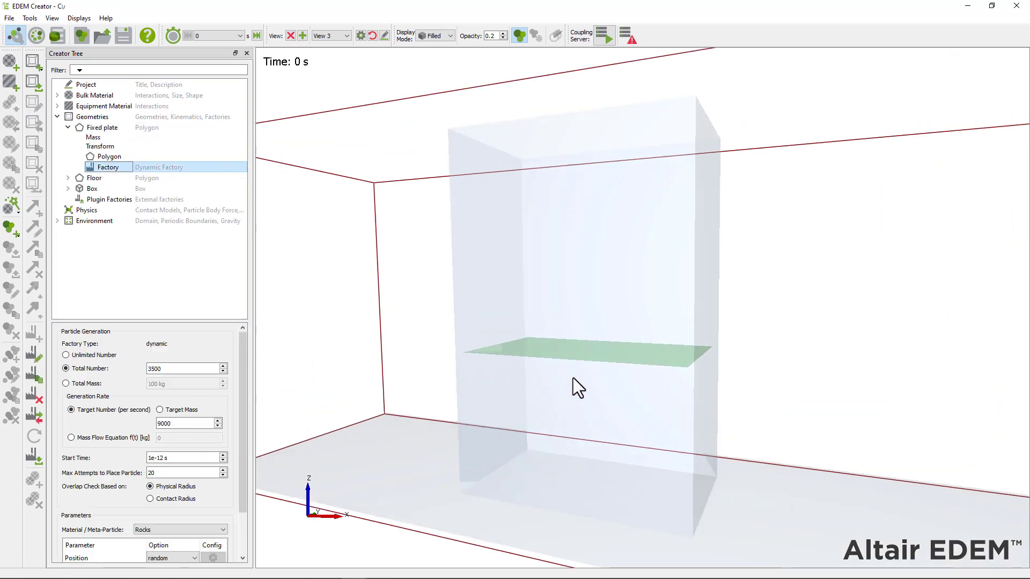